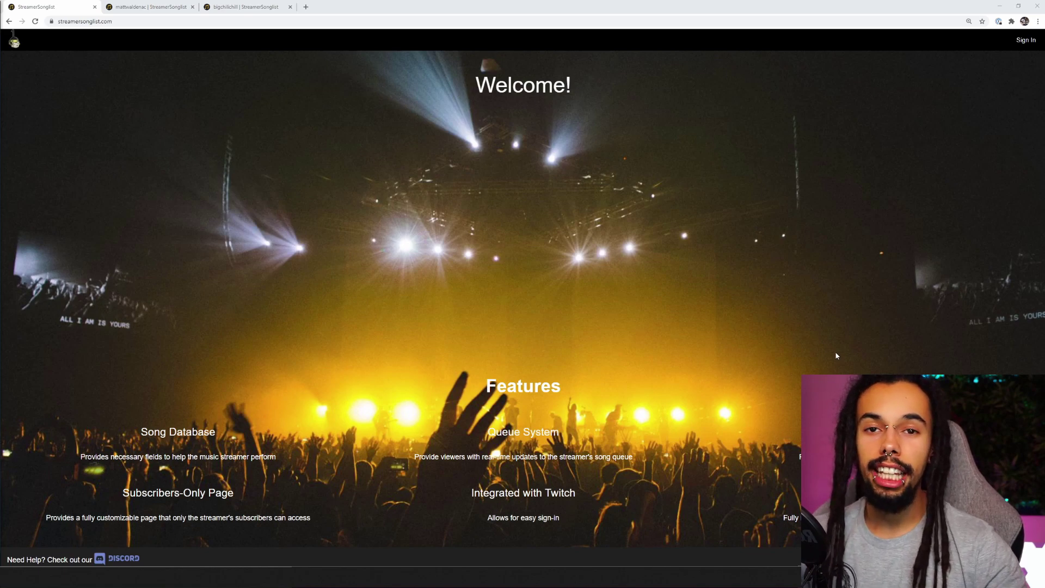
Sign in to the site and open the account's own Twitch songlist
click(86, 22)
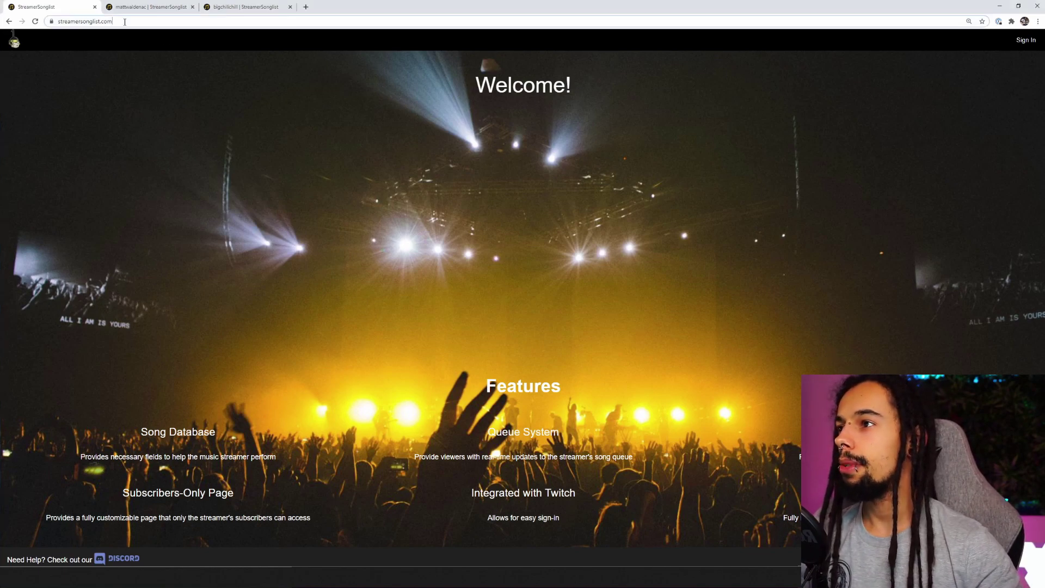
click(735, 216)
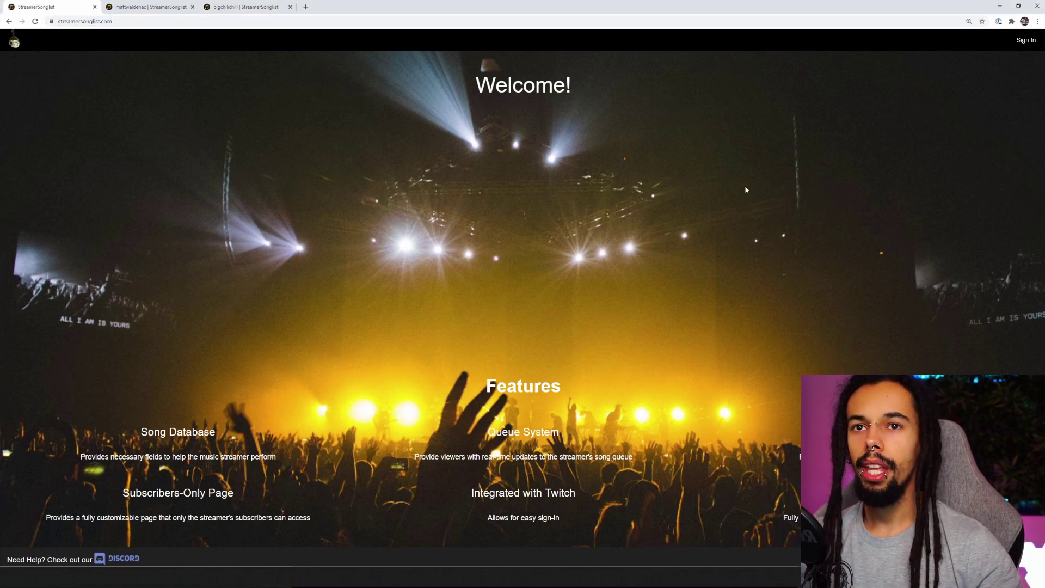
click(1027, 40)
click(1013, 83)
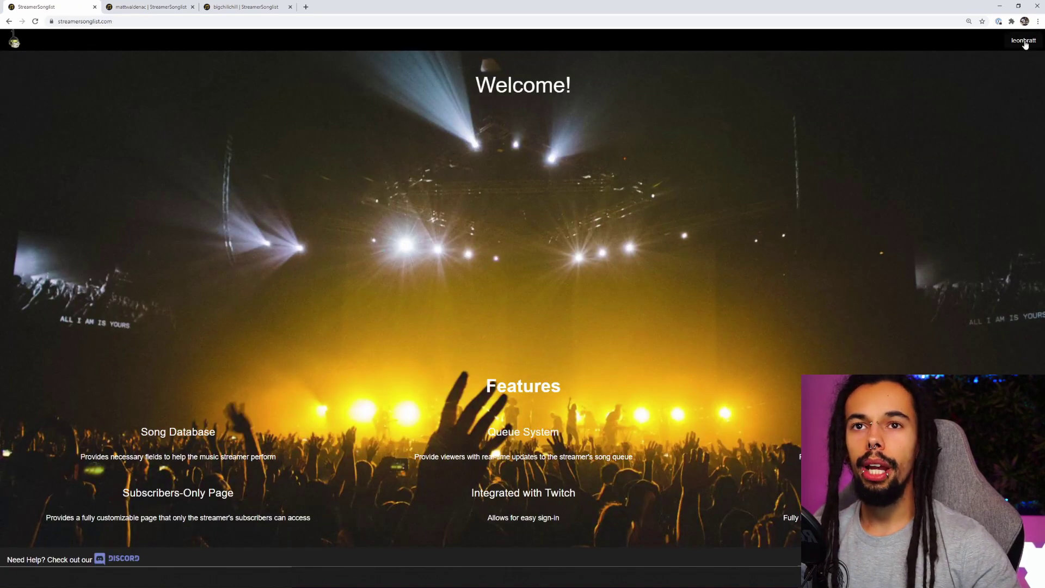
click(1025, 43)
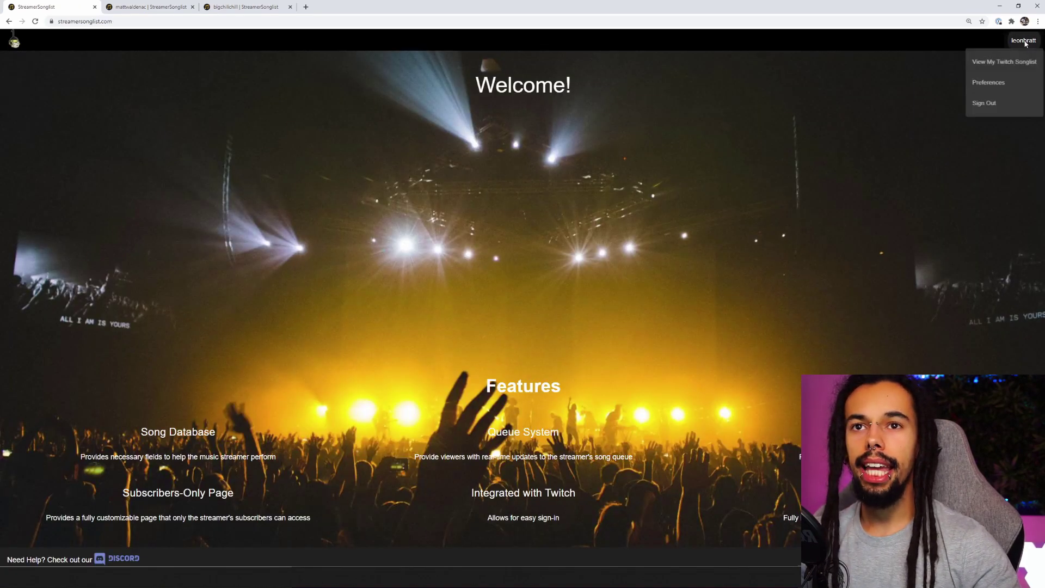
click(985, 64)
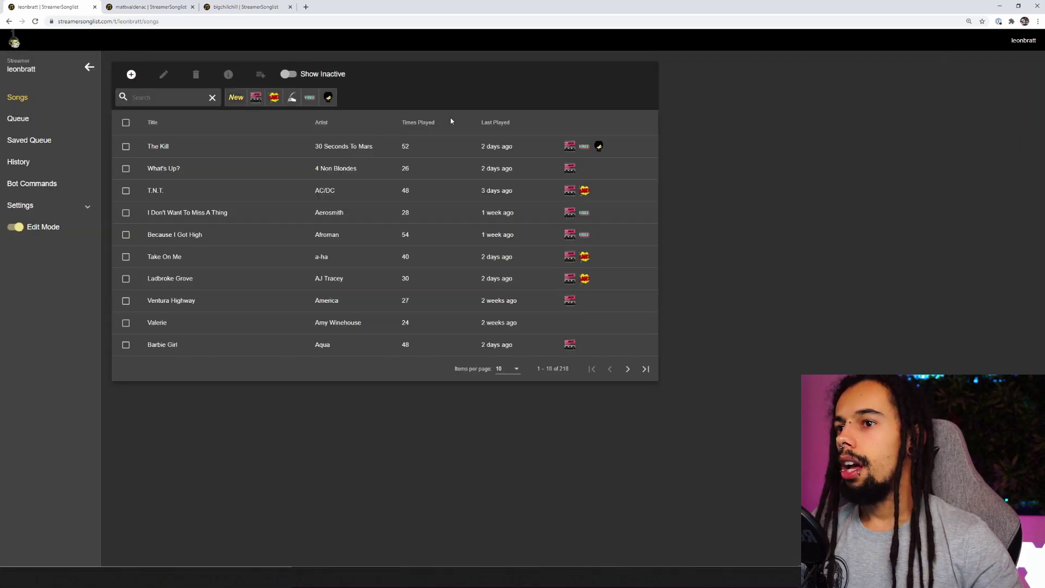
Examine the attribute icons on the own songlist and compare the attribute filters on the two other streamers' songlists
mouse_move(599, 147)
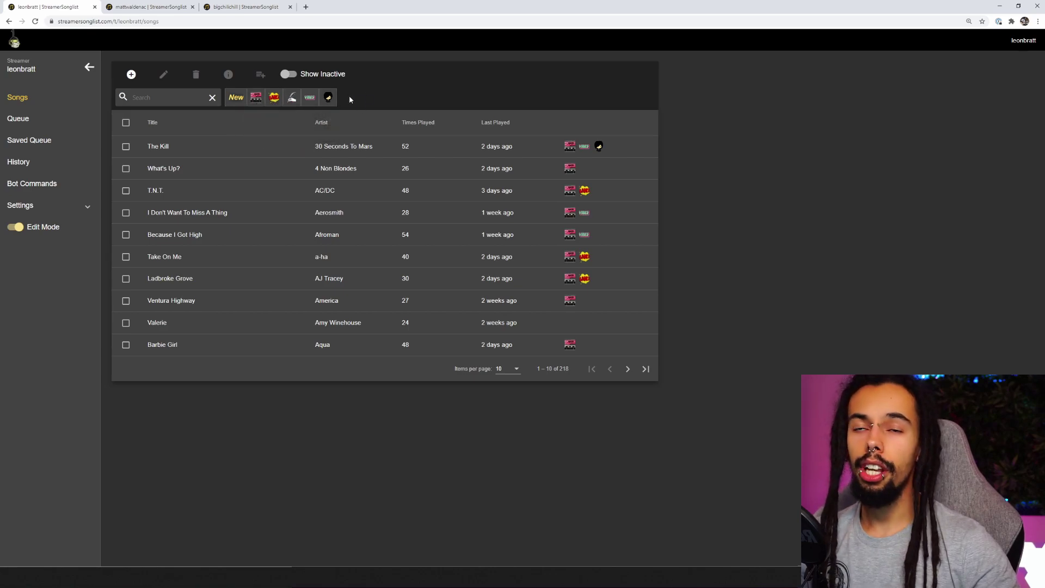
click(153, 7)
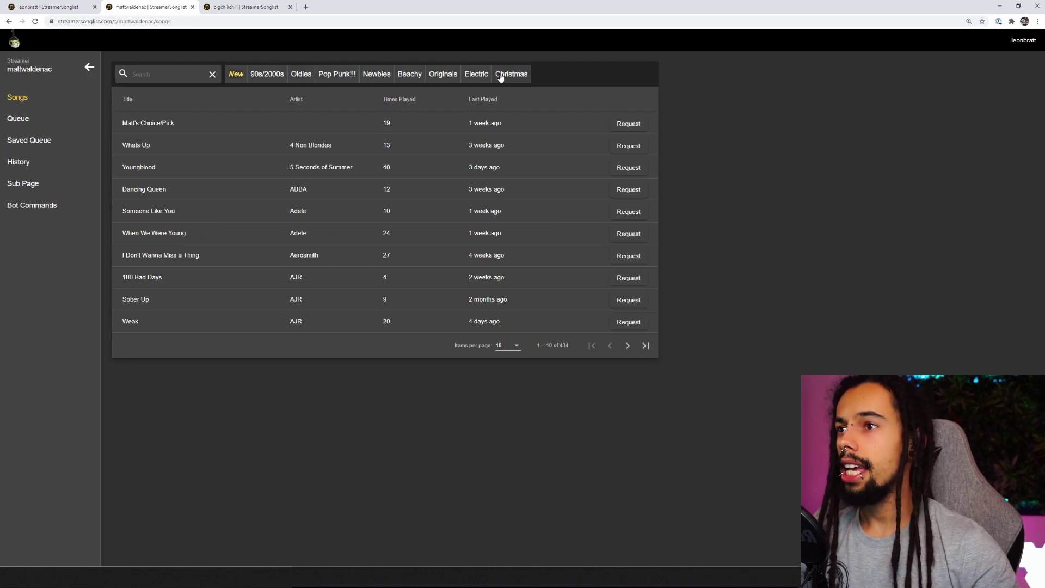
click(247, 6)
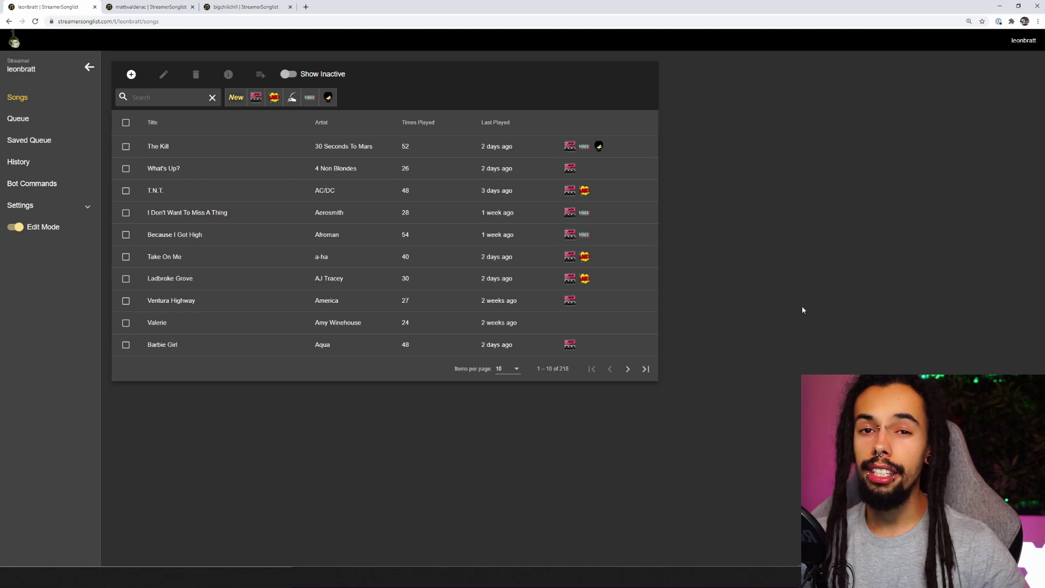
Start a new song attribute in the Song Attributes settings with the name Chilled and order 6
click(58, 206)
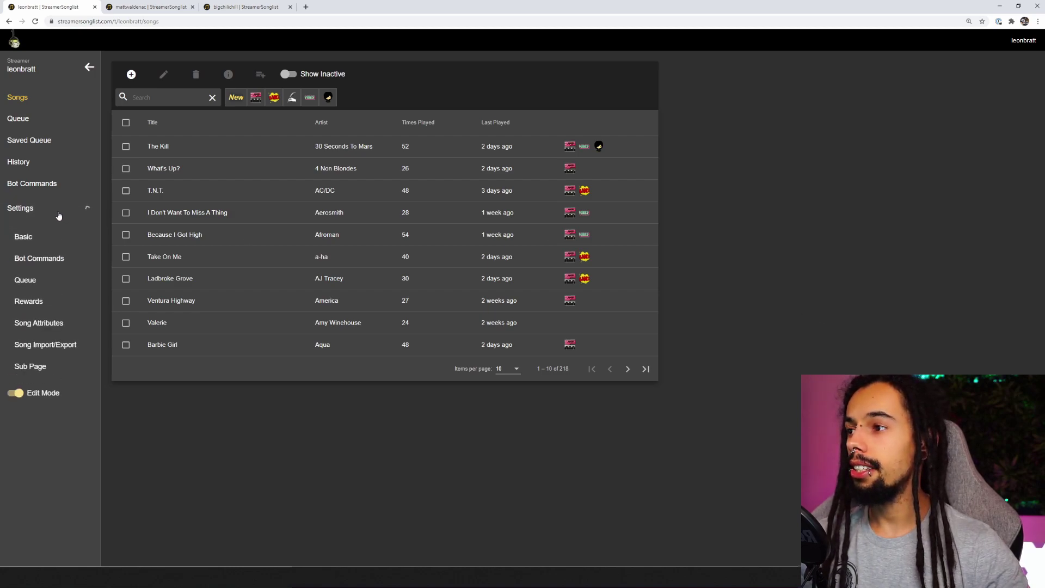
click(49, 325)
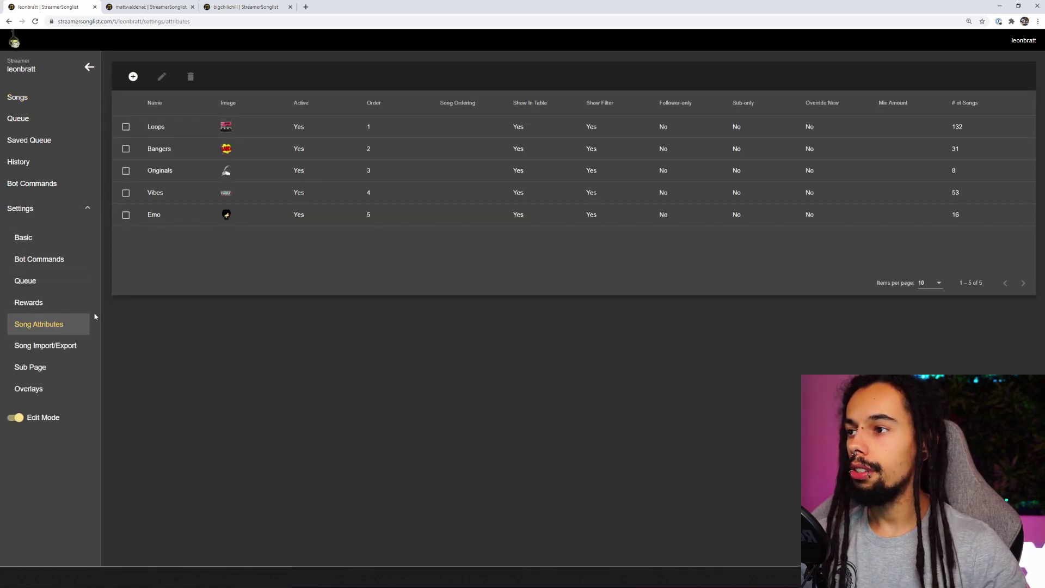
click(134, 78)
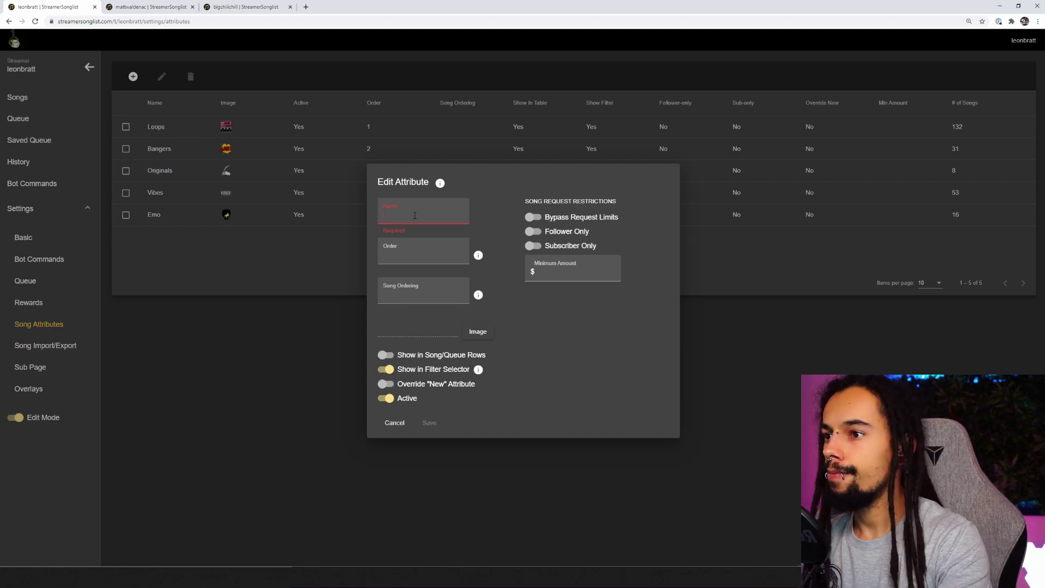
text(Chilled)
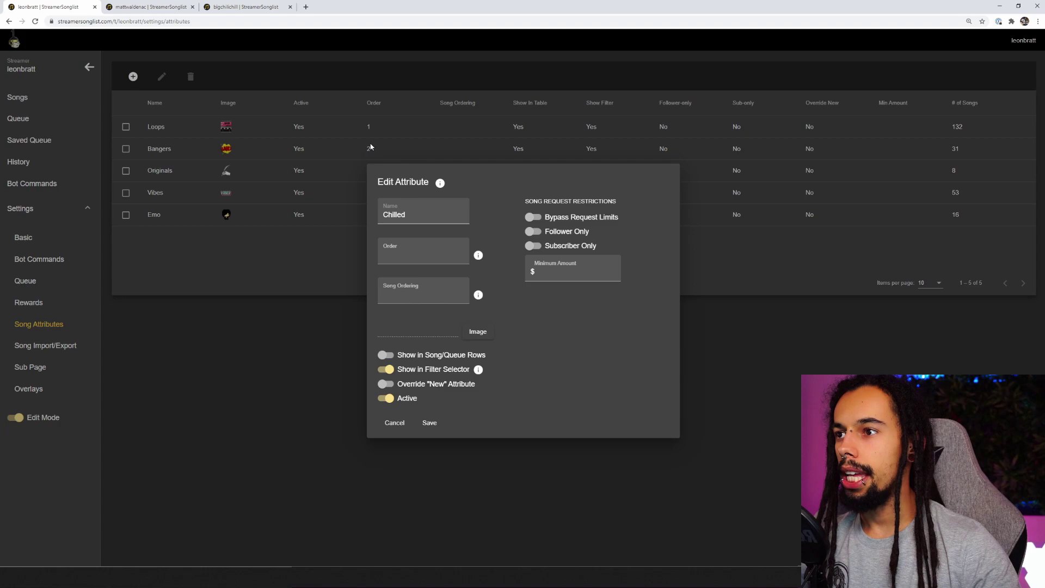
click(460, 253)
click(461, 253)
click(460, 252)
Enable showing the Chilled attribute in song/queue rows and save it without song ordering or a minimum amount
click(410, 295)
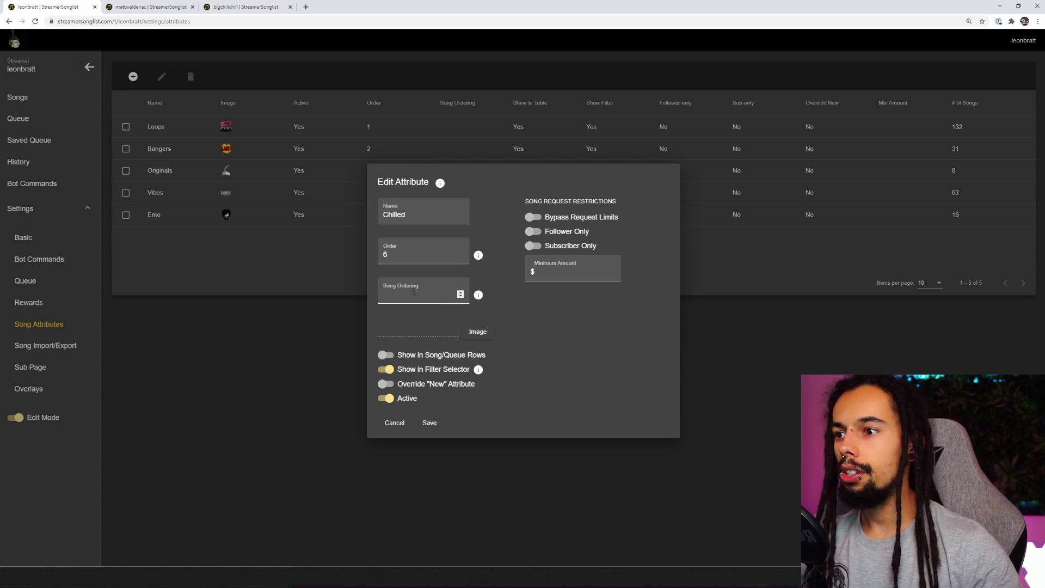
mouse_move(478, 295)
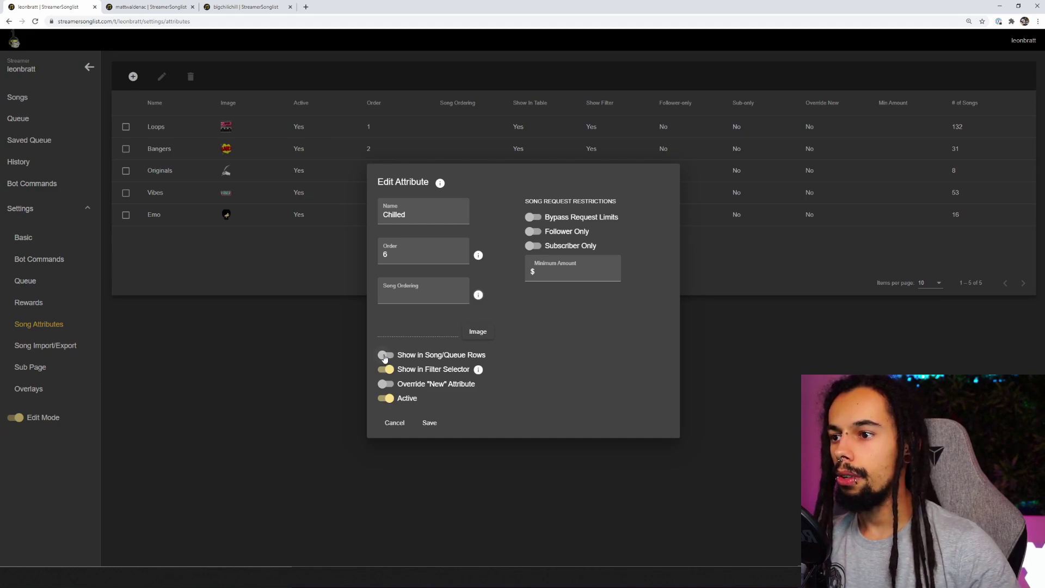
click(385, 355)
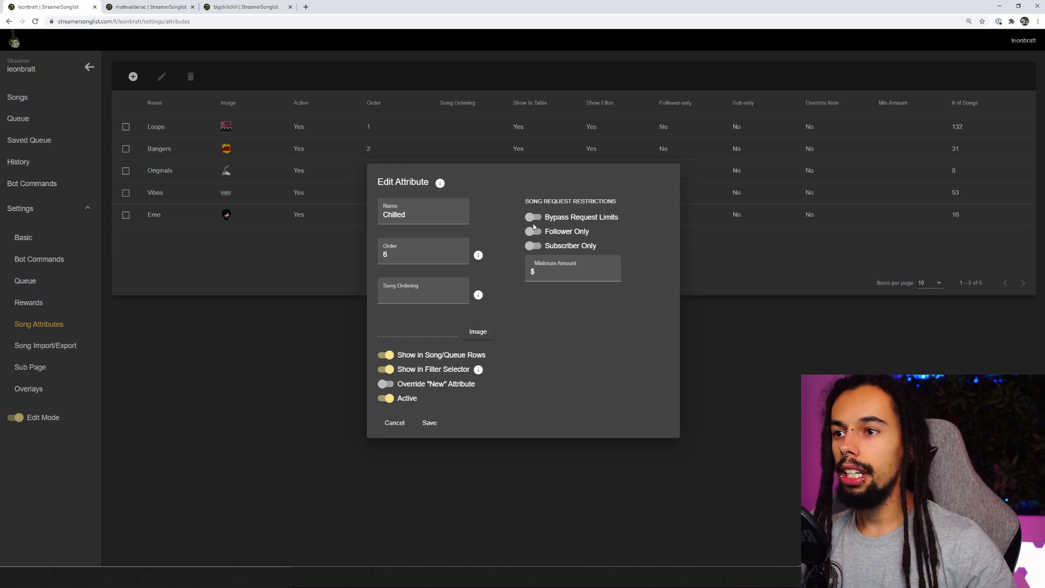
click(538, 272)
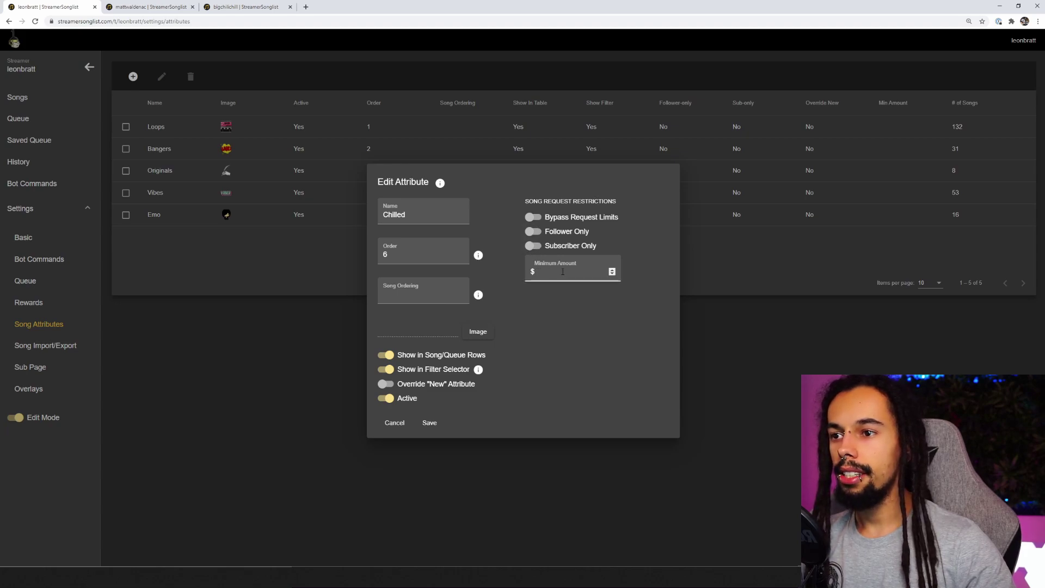
click(555, 354)
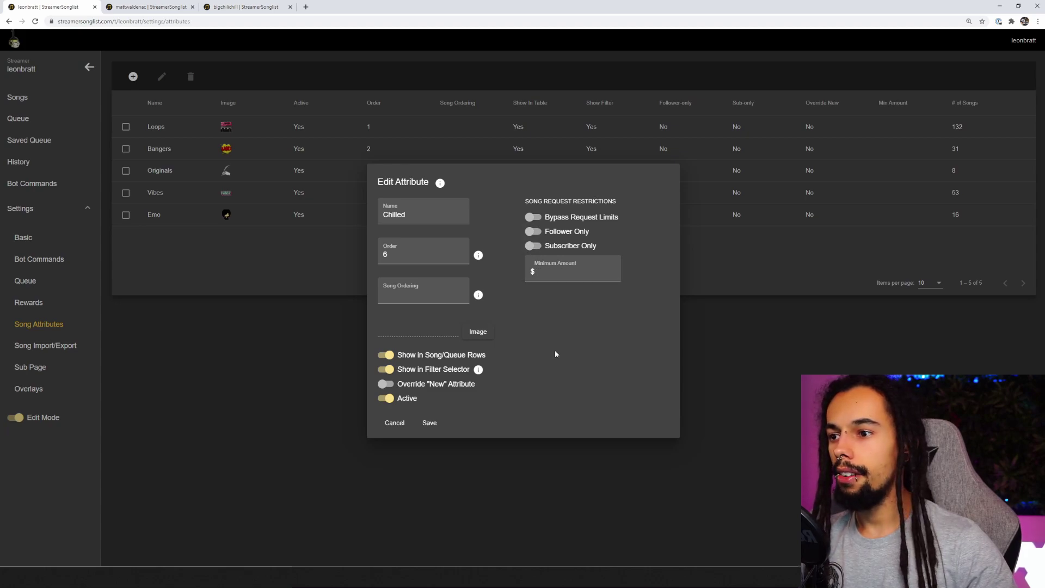
click(429, 423)
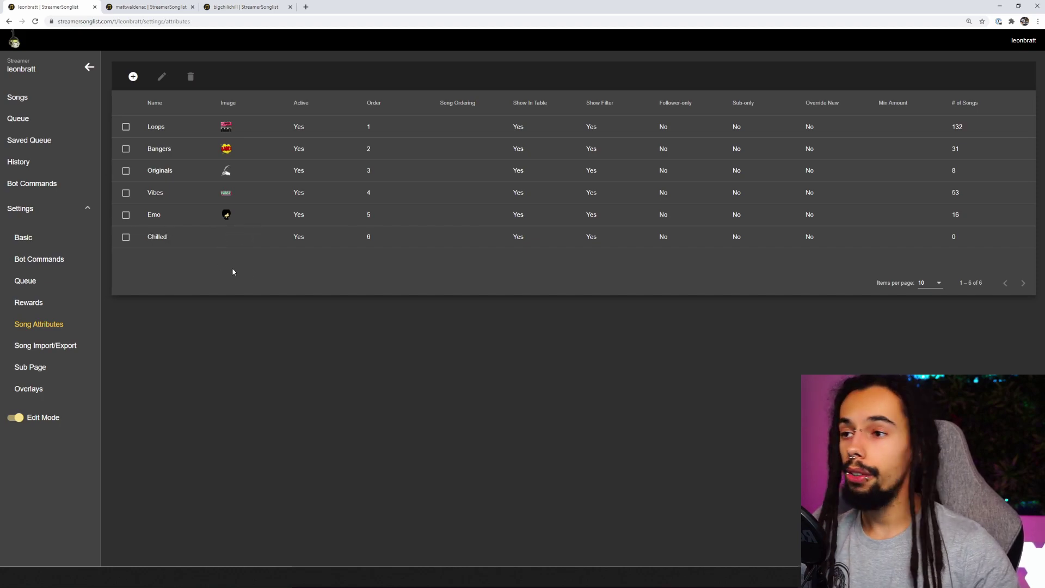
Open the song Valerie from the songlist for editing and assign the Chilled attribute to it
click(34, 101)
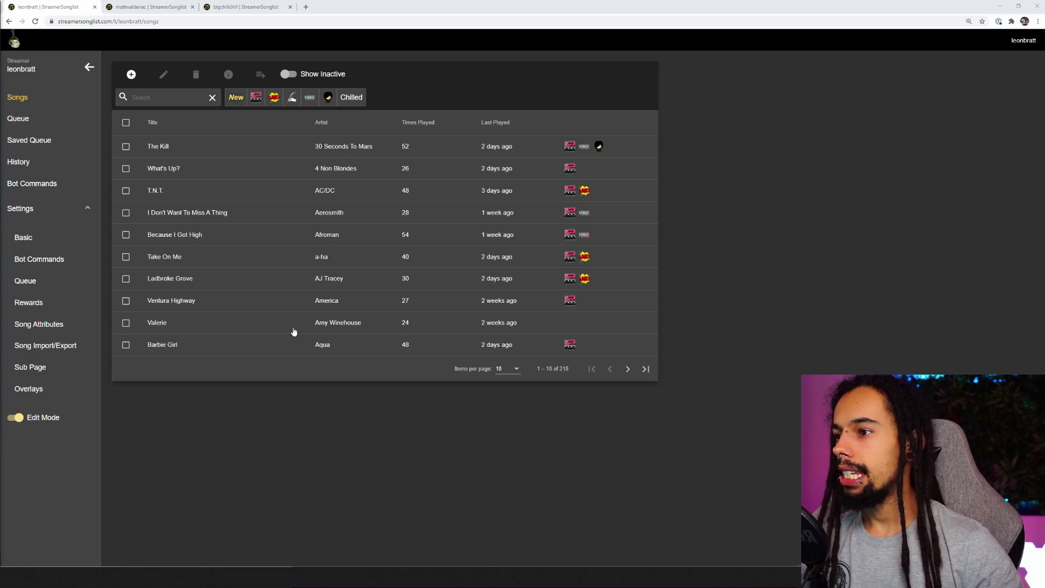
click(126, 324)
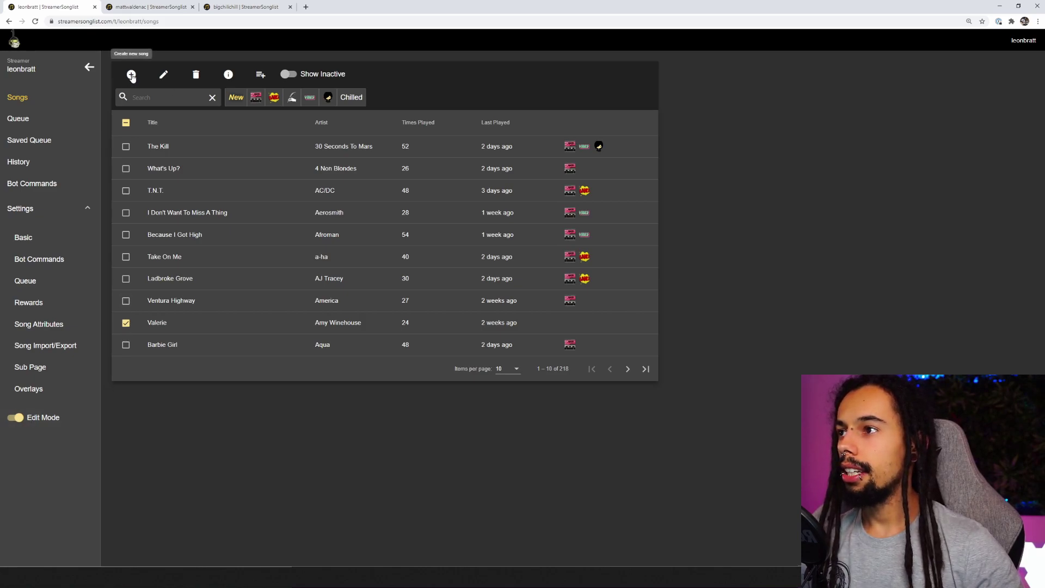
click(164, 75)
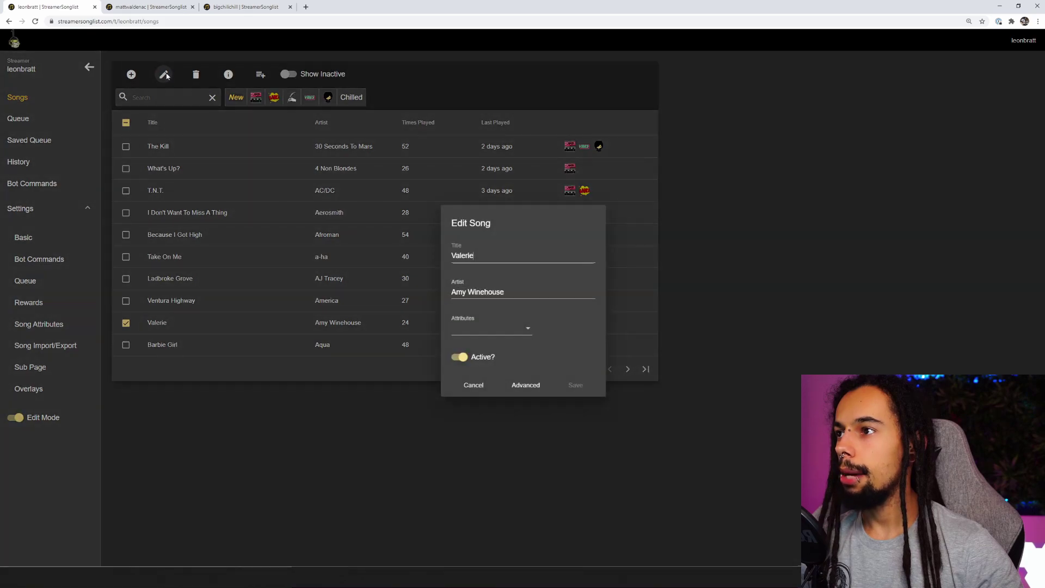
click(527, 330)
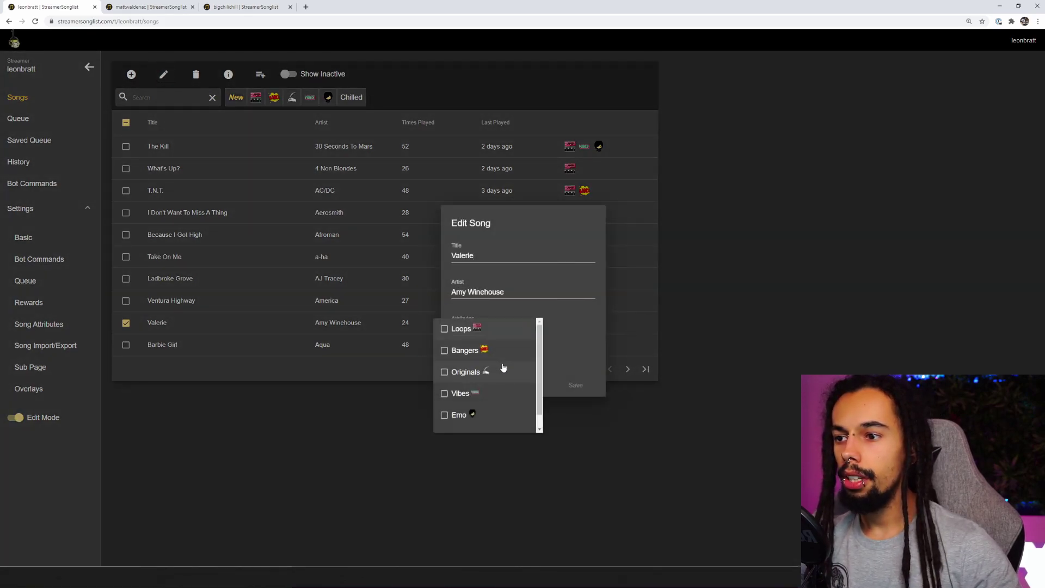
scroll(512, 346, down, 1)
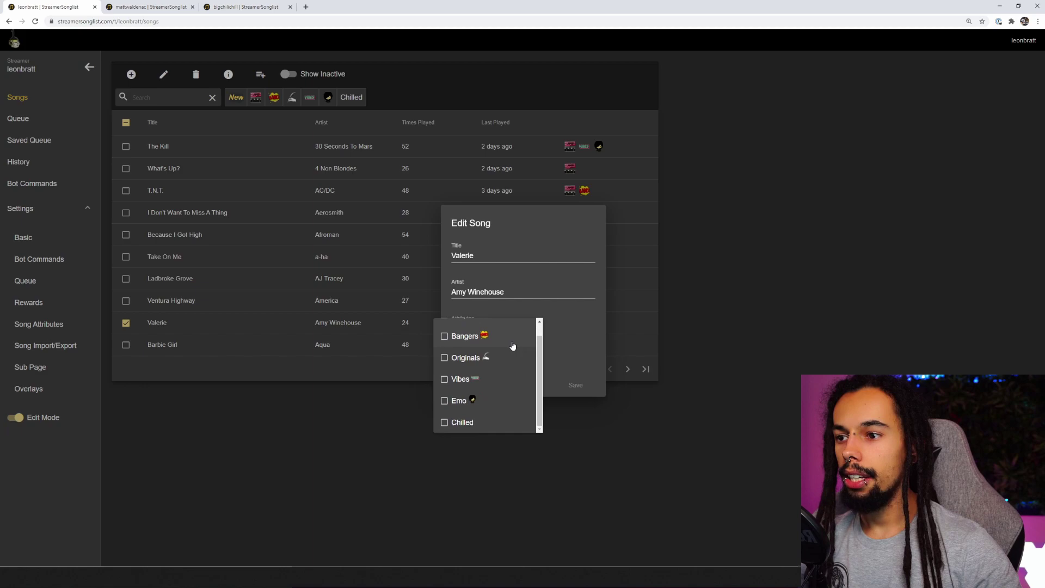
click(446, 423)
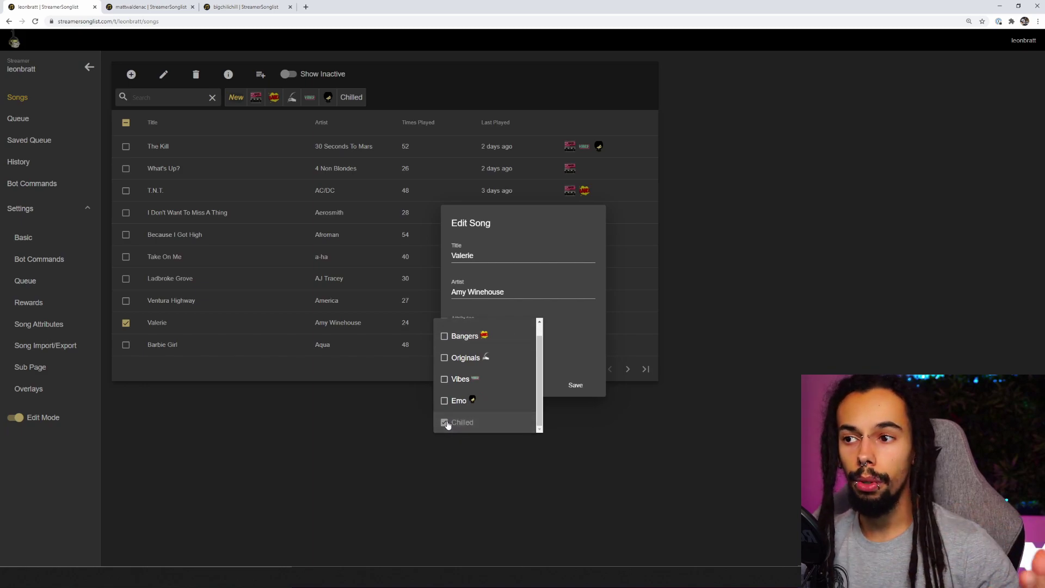
click(454, 403)
click(454, 381)
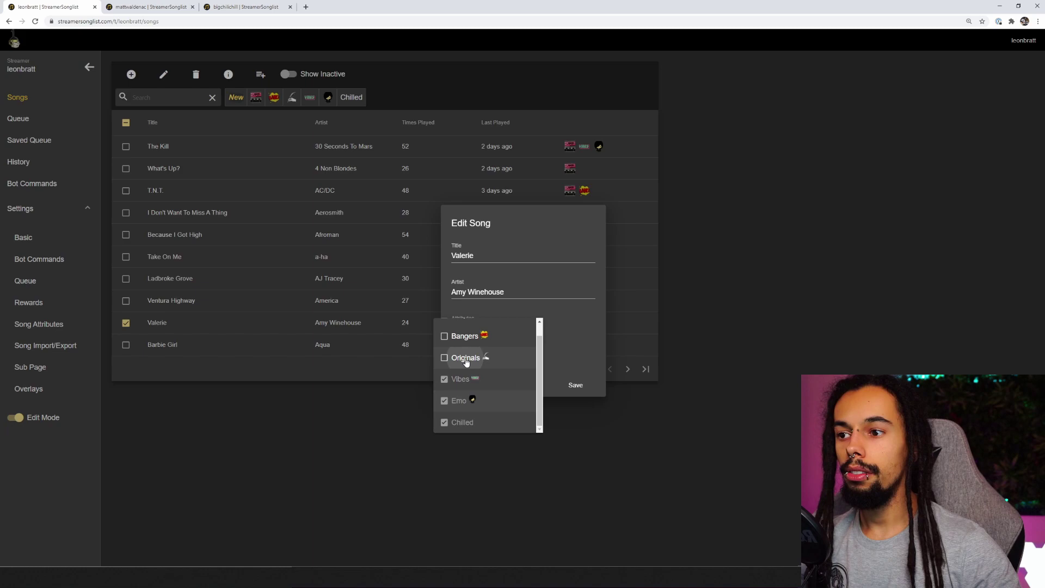
click(458, 379)
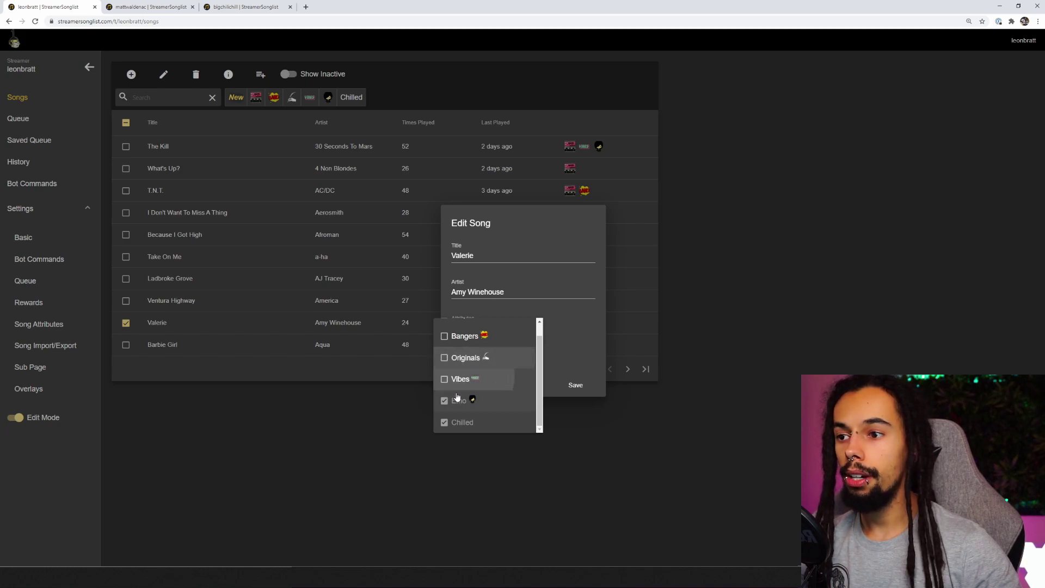
click(457, 398)
Finish the attribute selection for Valerie and save the song
click(569, 377)
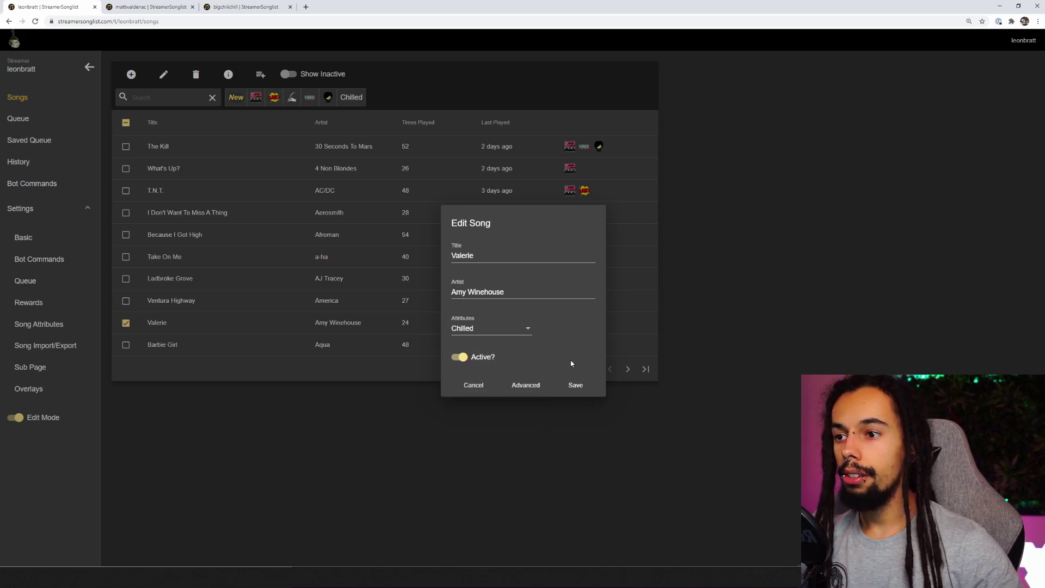
click(577, 386)
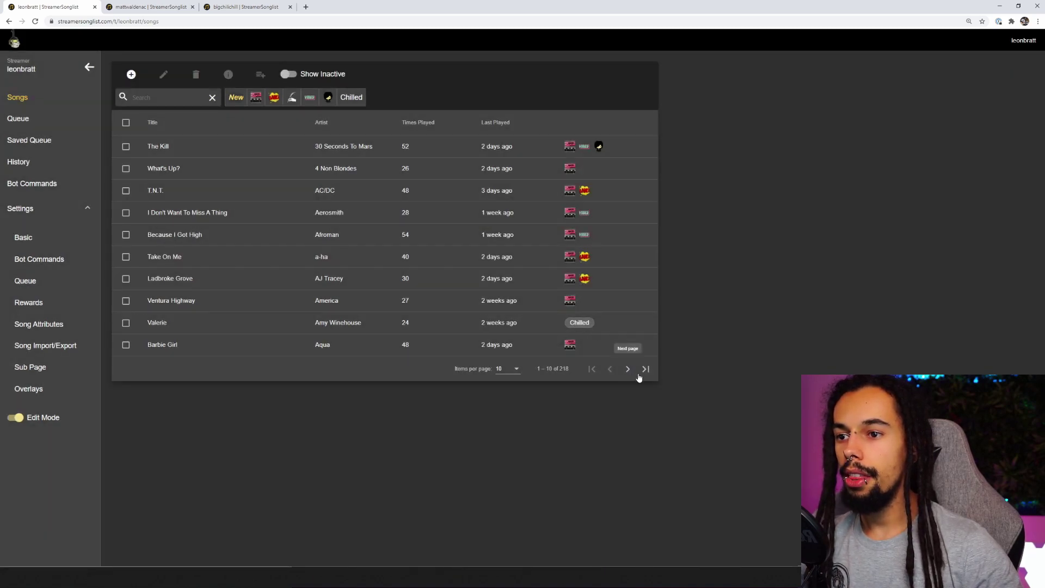
Show 50 songs per page and select Pompeii, Ain't No Sunshine, The Bad Touch and Blowin in The Wind
click(515, 370)
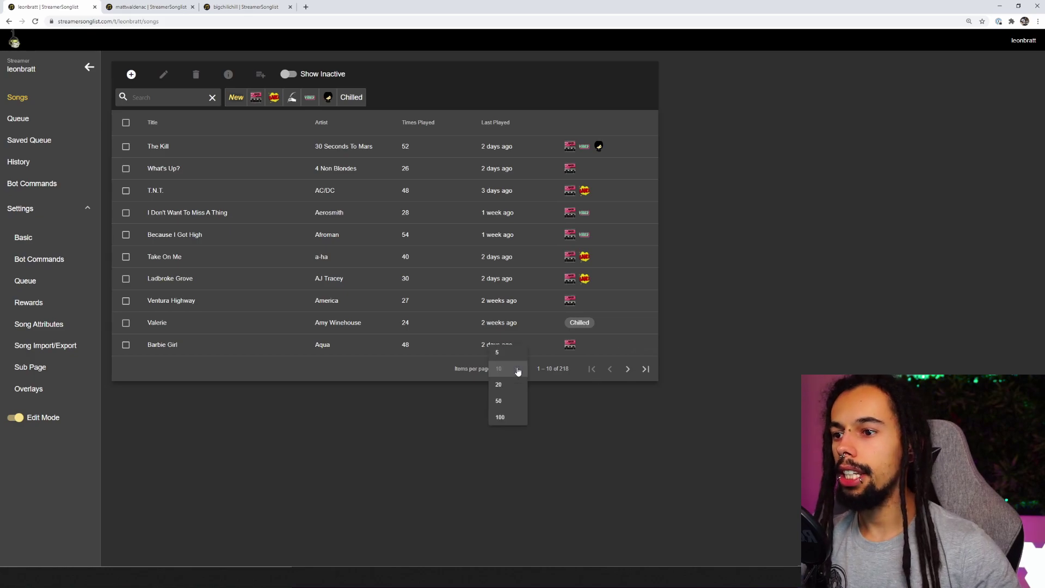
click(513, 403)
scroll(735, 398, down, 3)
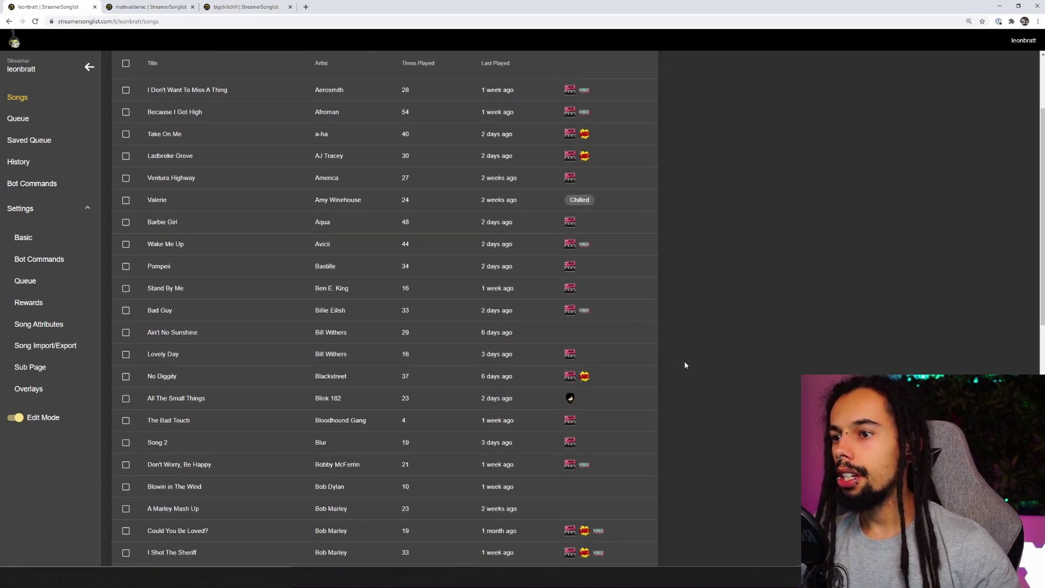
click(126, 266)
click(126, 332)
click(125, 420)
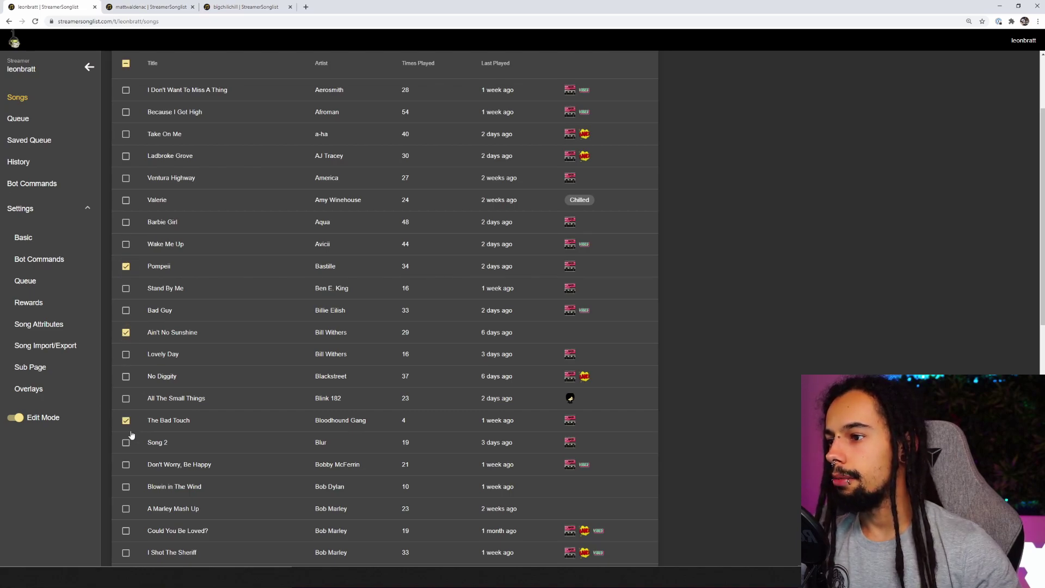
click(125, 488)
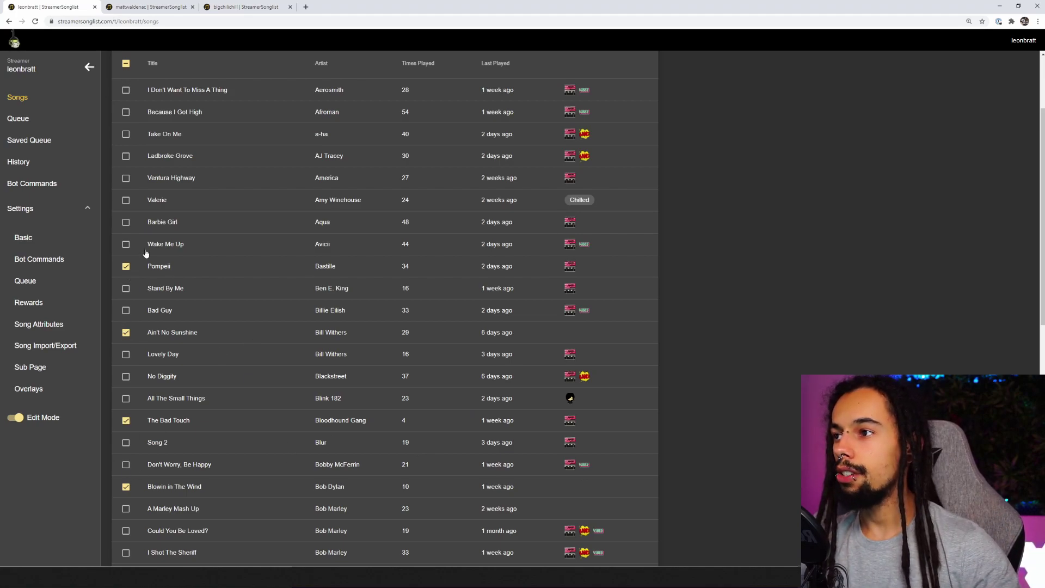
Bulk-edit the four selected songs to assign them the Chilled attribute and save
scroll(227, 369, up, 3)
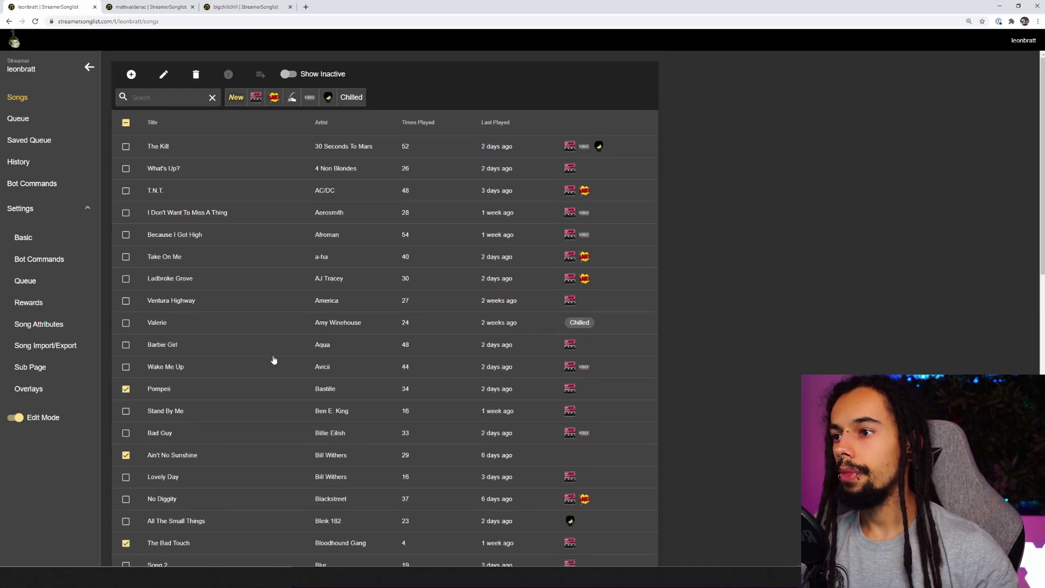
click(164, 76)
click(389, 195)
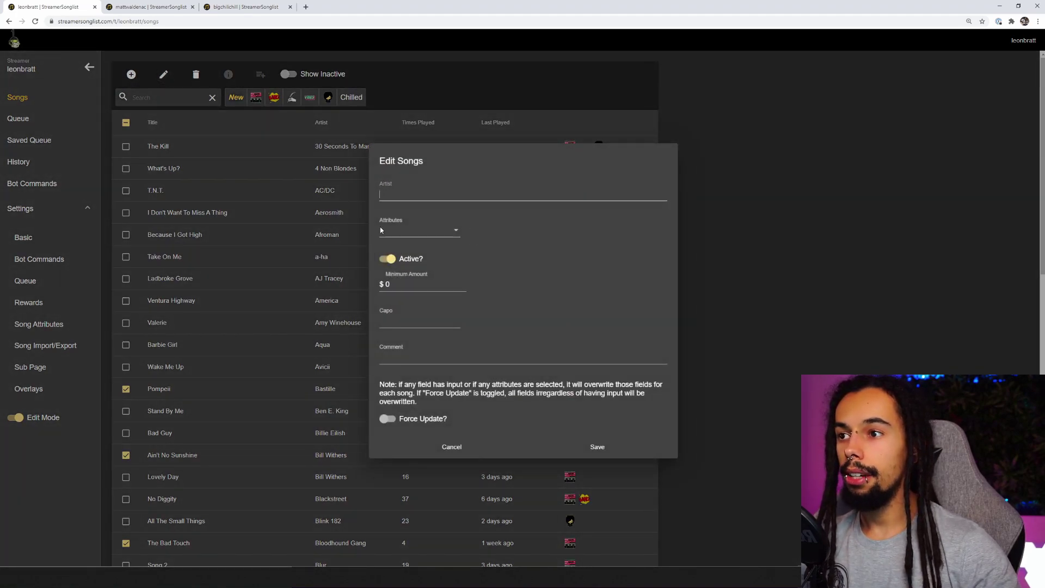
click(456, 231)
scroll(386, 321, down, 1)
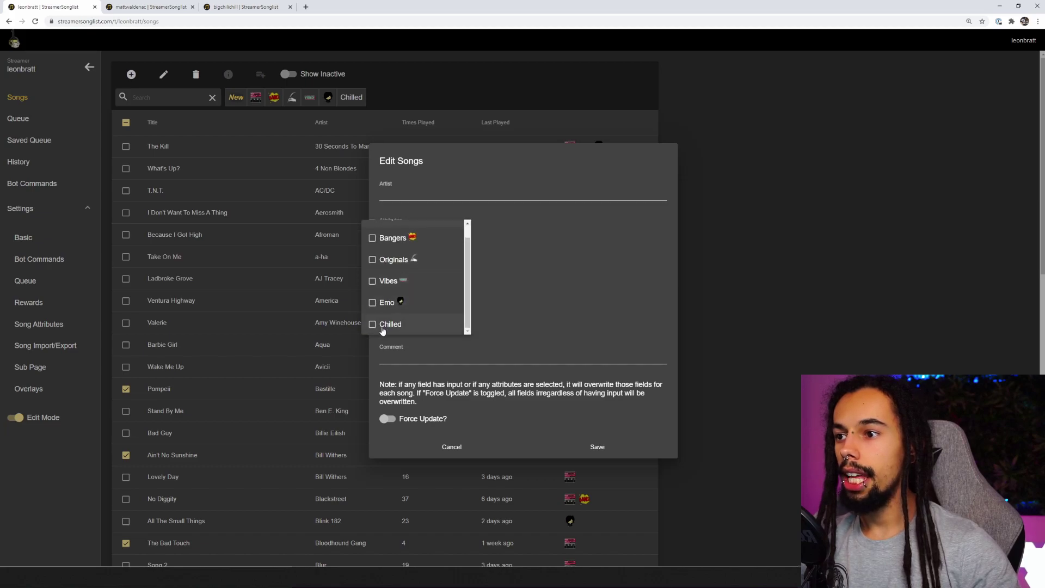
click(382, 324)
key(Escape)
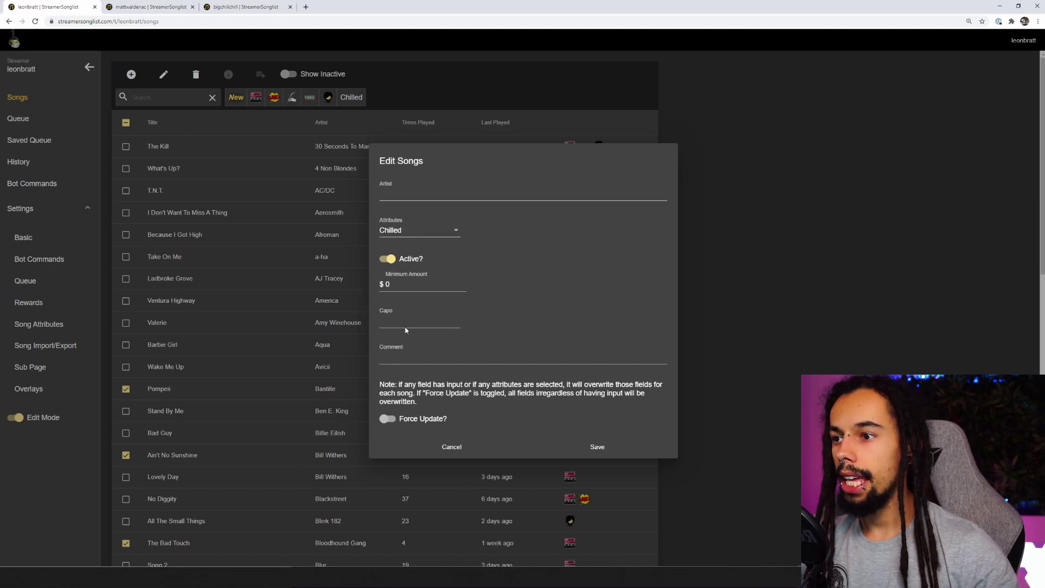
click(598, 449)
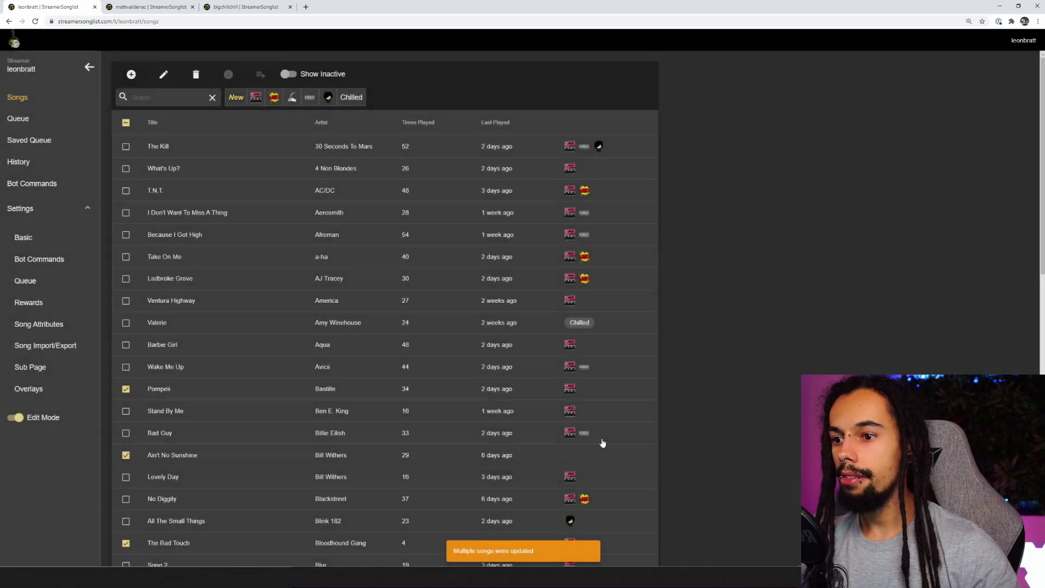
Select all the songs from Wake Me Up through A Marley Mash Up except No Diggity
scroll(672, 387, down, 5)
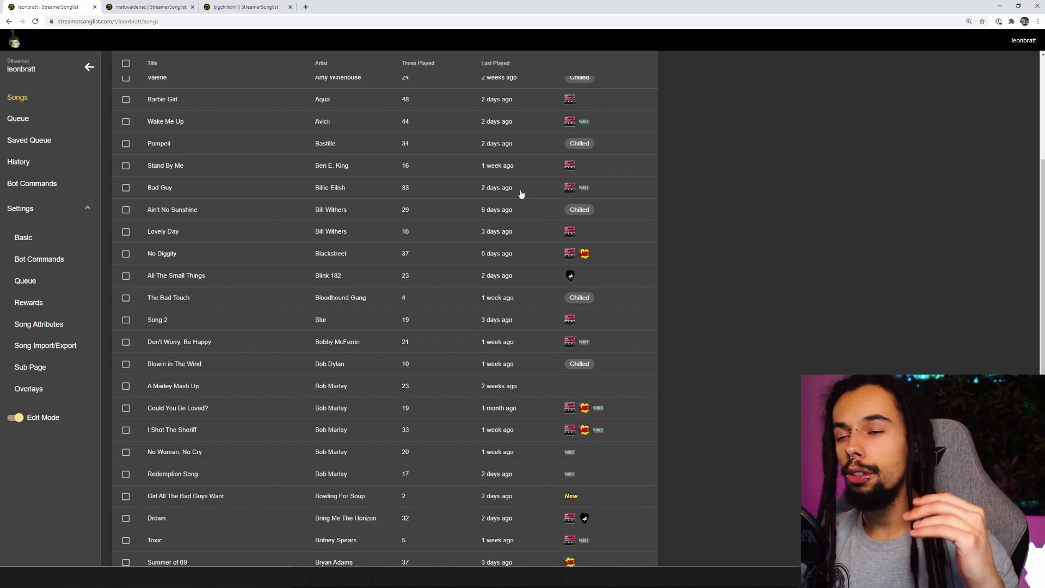
click(126, 121)
click(126, 143)
click(125, 166)
click(126, 188)
click(127, 232)
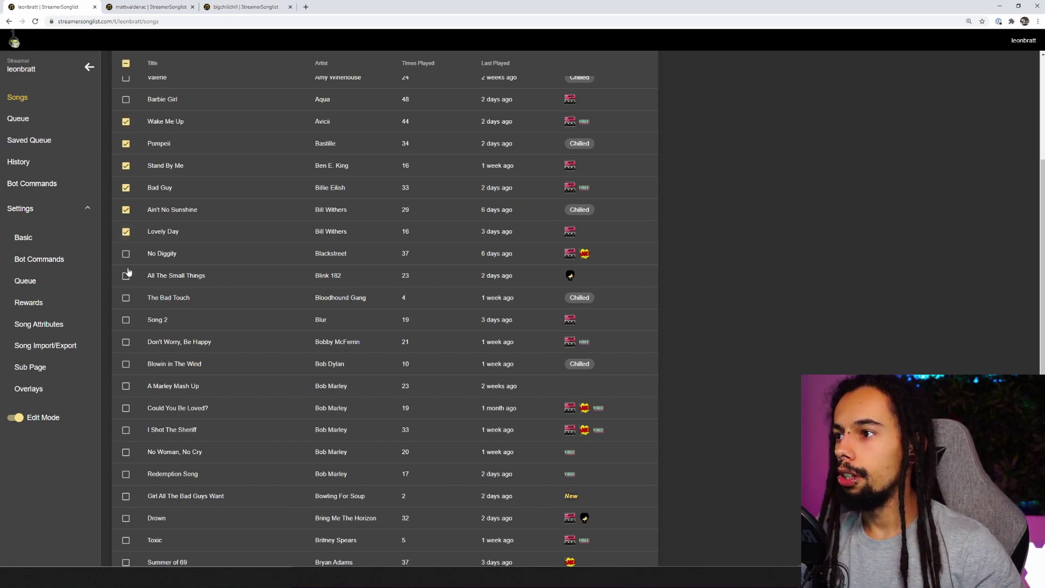
click(126, 276)
click(127, 298)
click(127, 320)
click(127, 342)
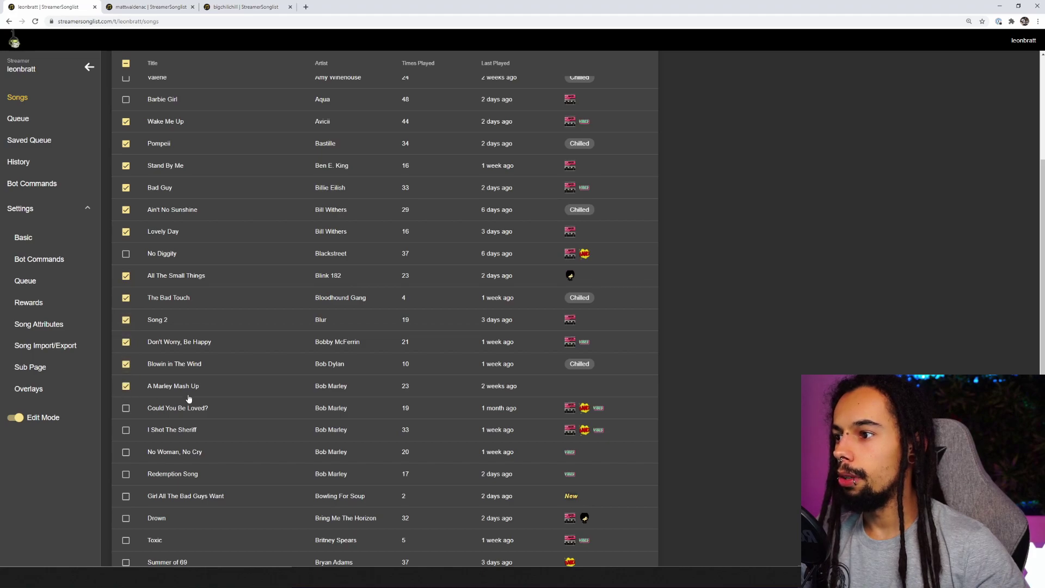
scroll(237, 342, up, 5)
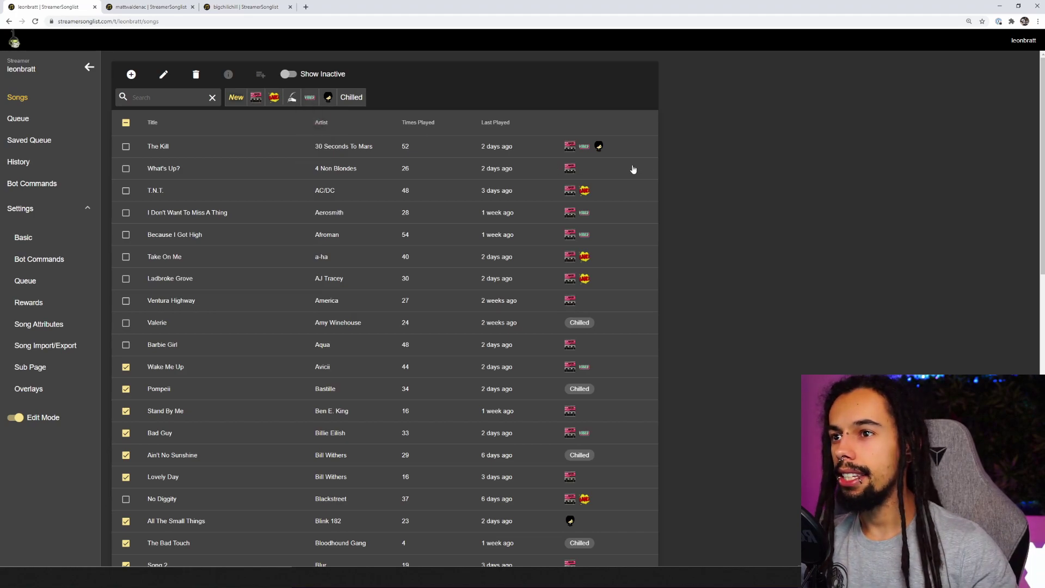
scroll(147, 245, down, 4)
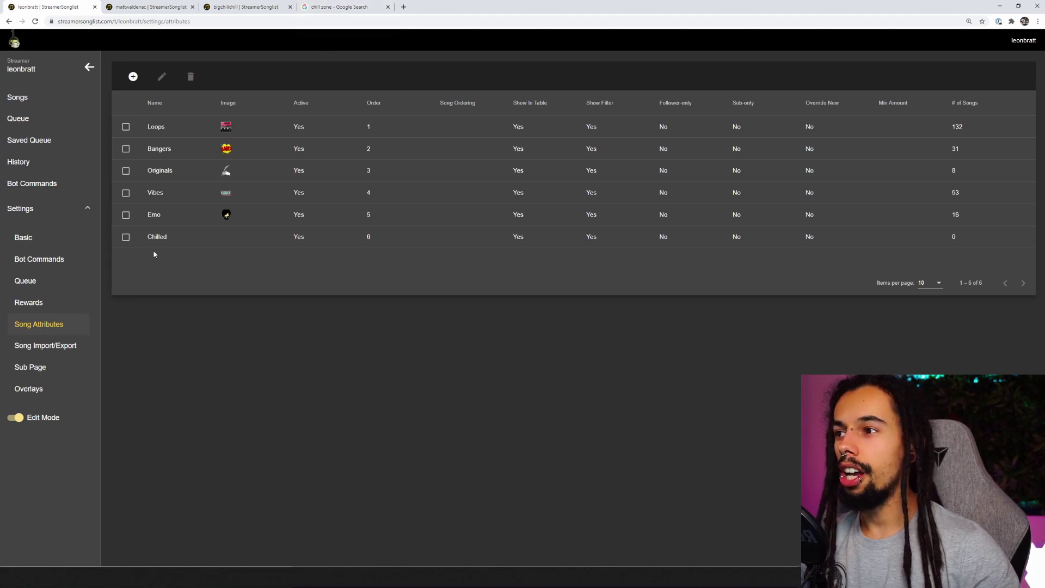
Save the orange square Chill Zone picture from the Google image results as a PNG named Chill Zone in the Streamer Songlist folder
click(345, 8)
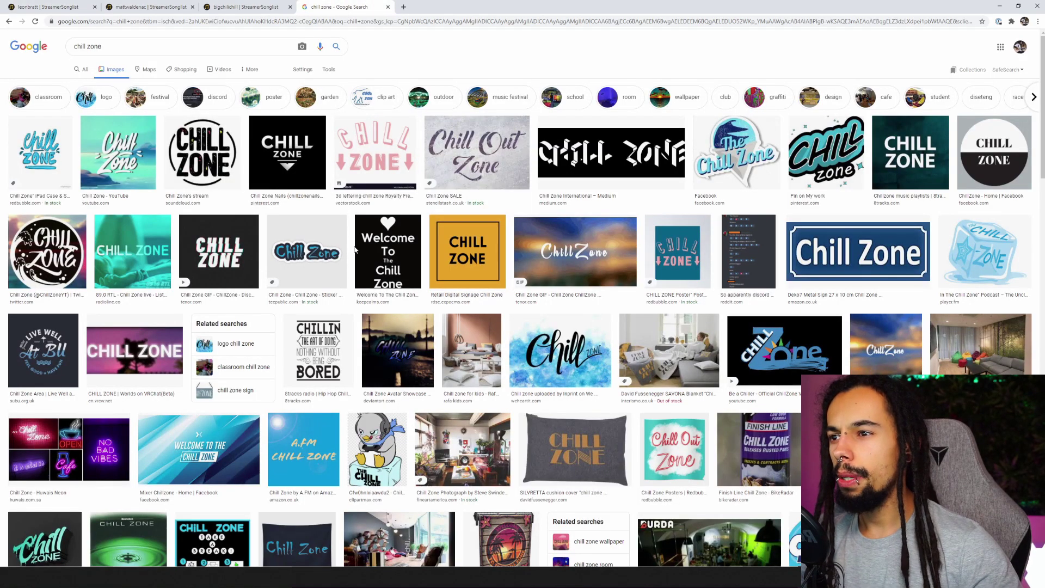
click(469, 256)
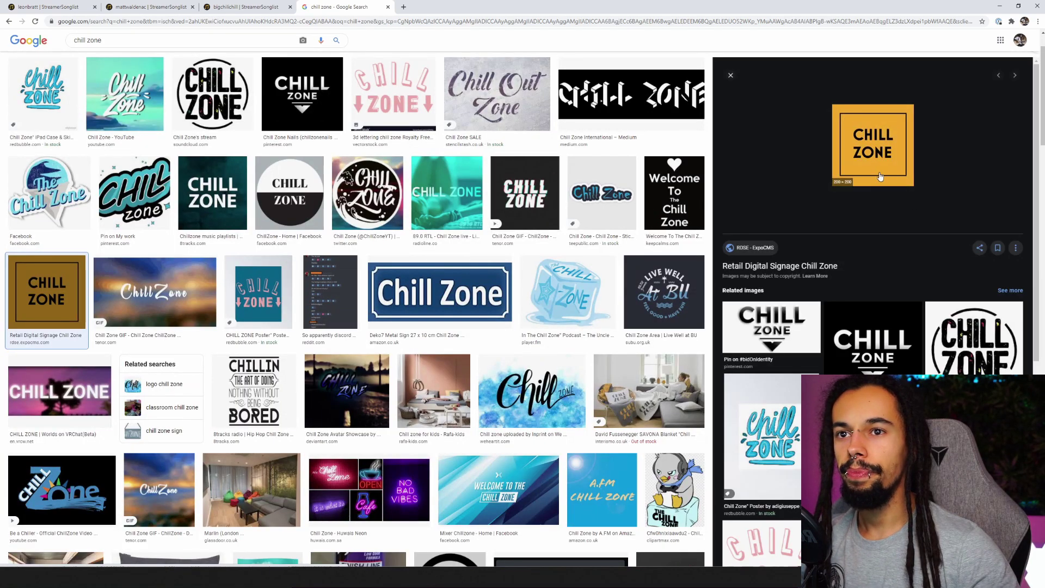
right_click(890, 154)
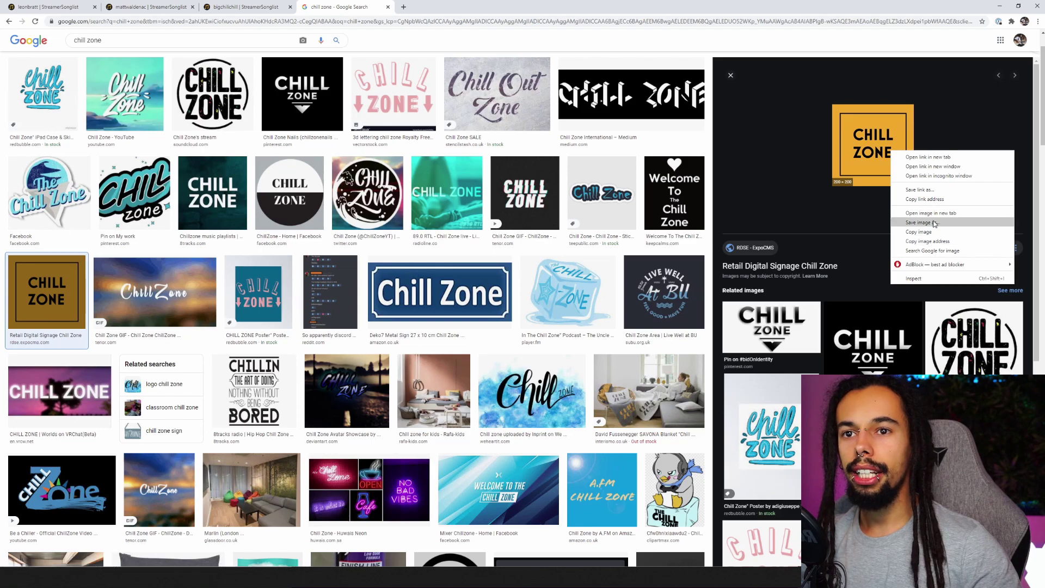
click(925, 223)
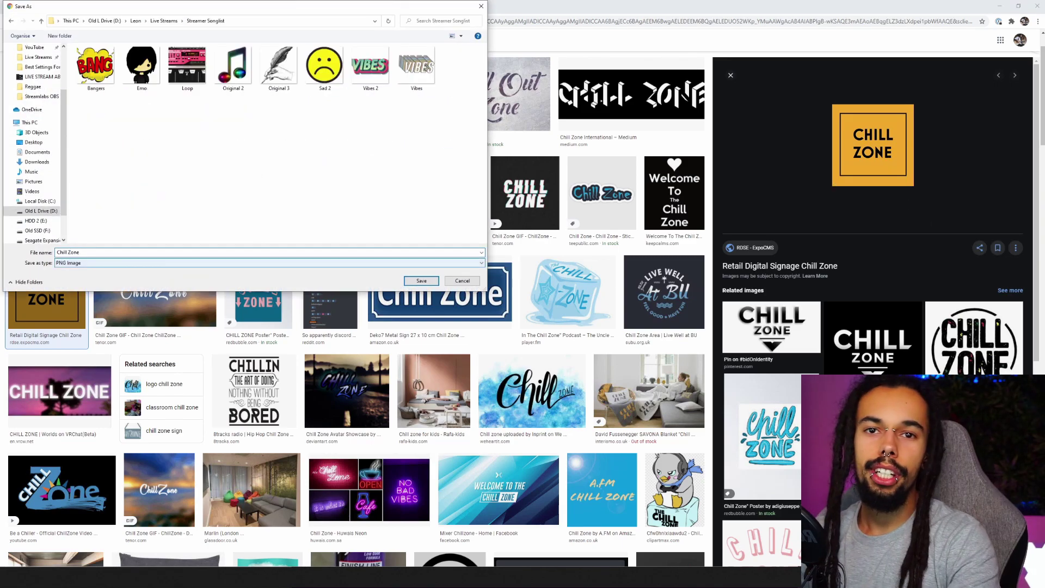
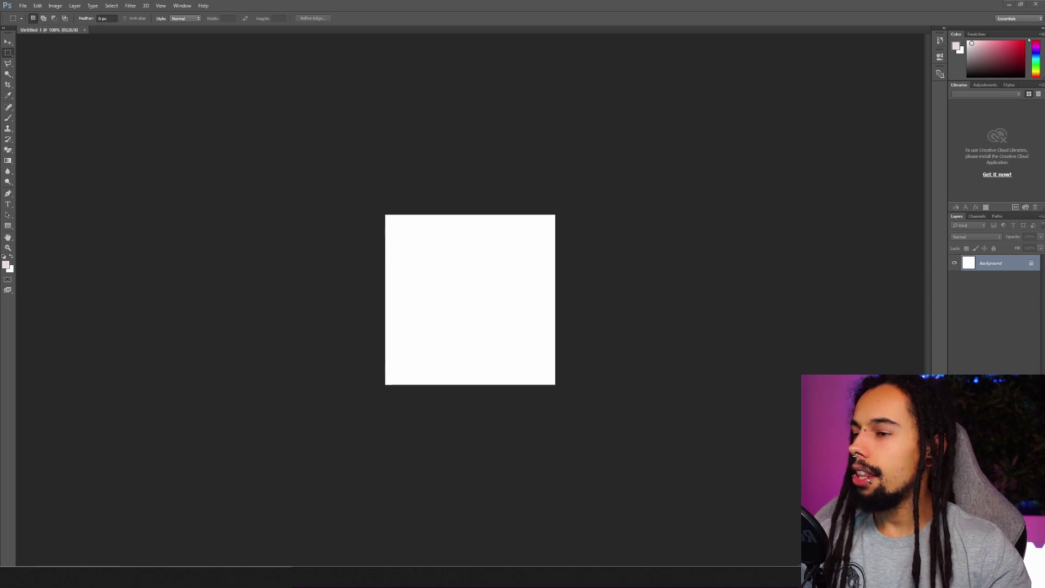
Switch to Photoshop and place the Chill Zone image into the blank square document
drag(426, 293, 439, 286)
key(Return)
scroll(442, 218, up, 3)
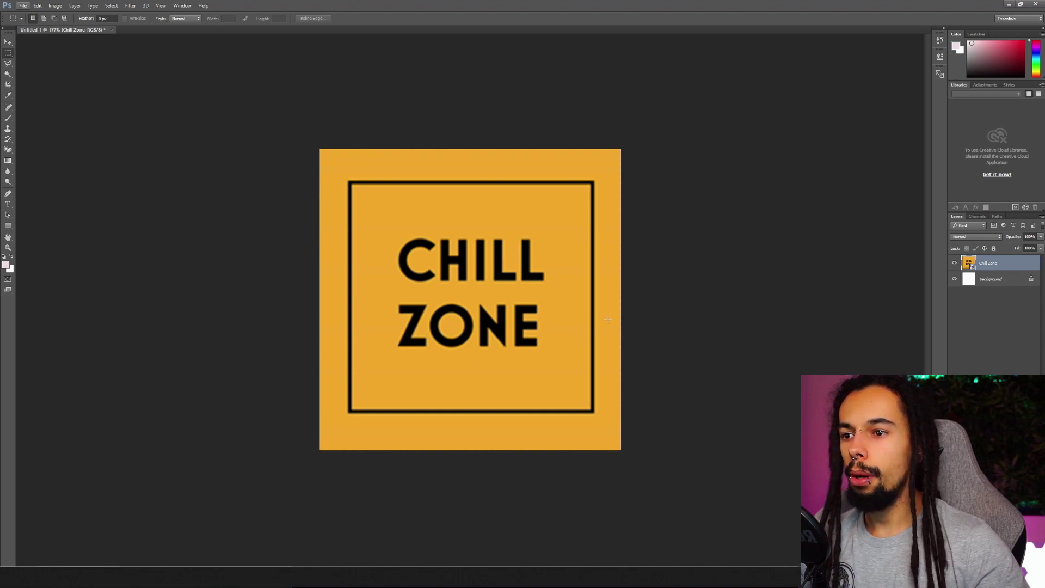
Erase the orange margin outside the black frame with the Magic Eraser and hide the white Background layer
key(e)
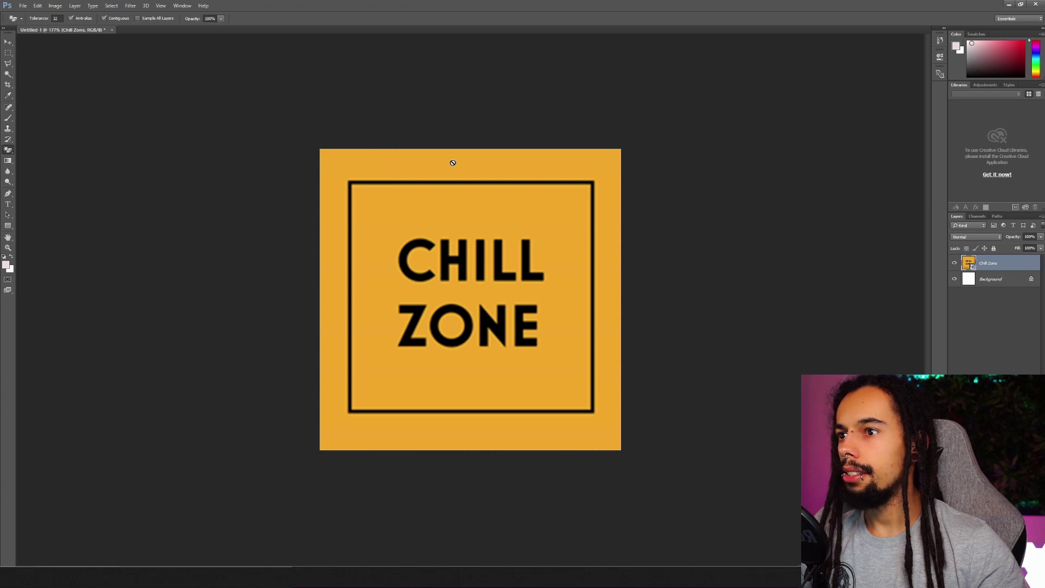
click(453, 162)
click(506, 215)
click(562, 161)
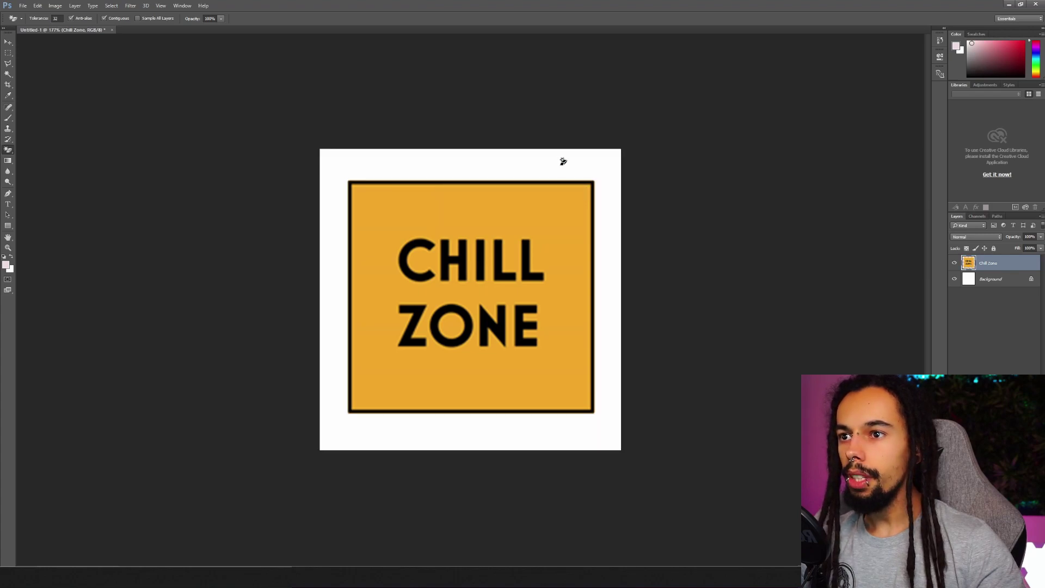
click(8, 151)
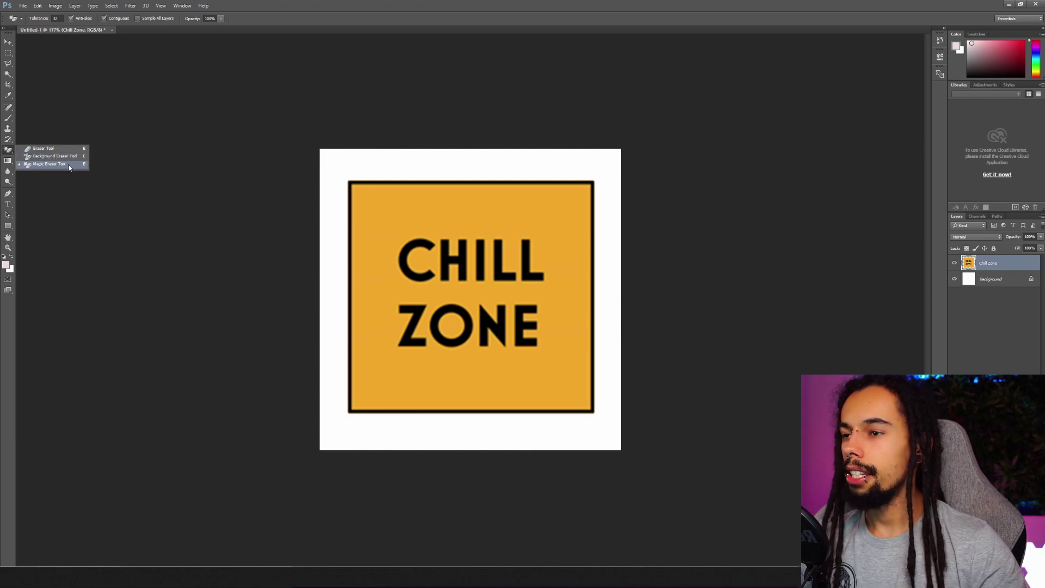
click(626, 175)
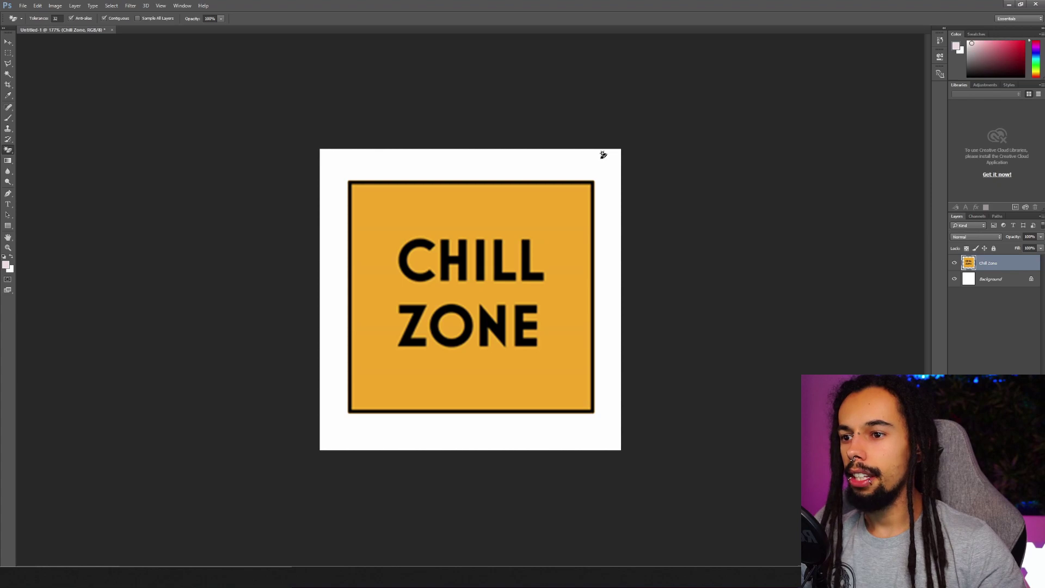
click(955, 279)
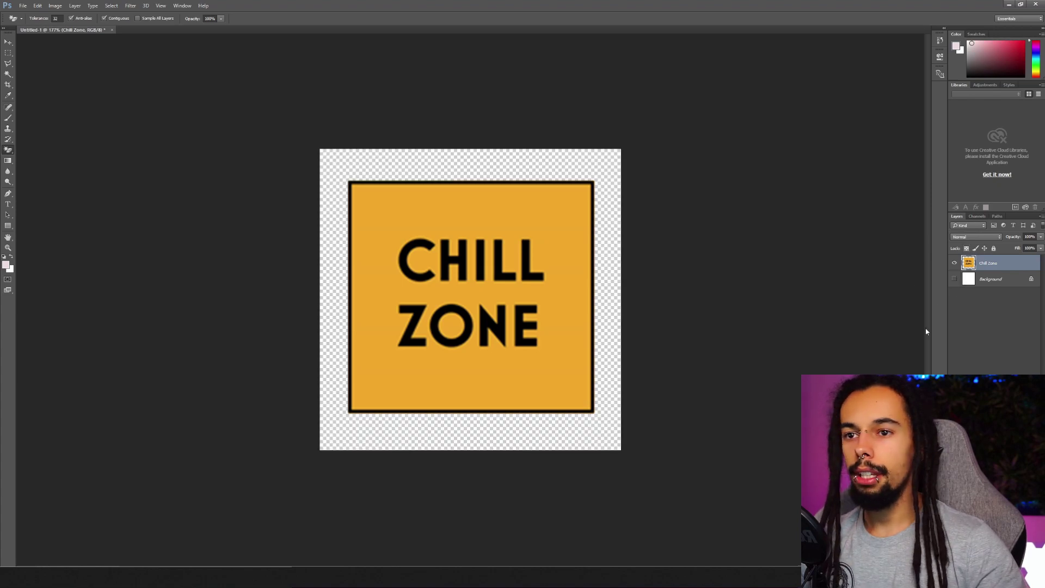
Scale up the Chill Zone layer until its black frame fills the whole canvas
key(ctrl+t)
drag(595, 413, 632, 449)
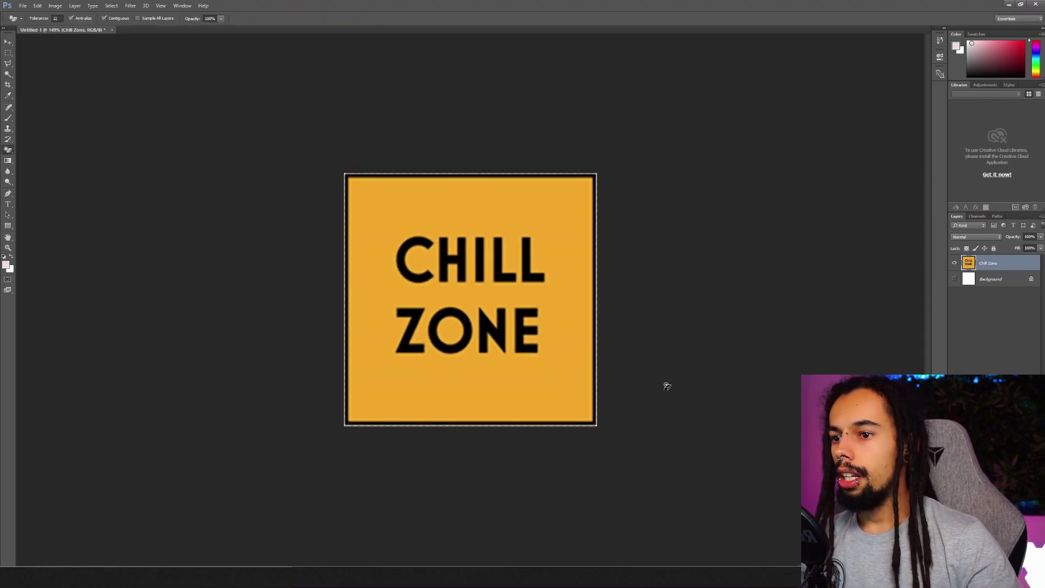
scroll(269, 230, down, 2)
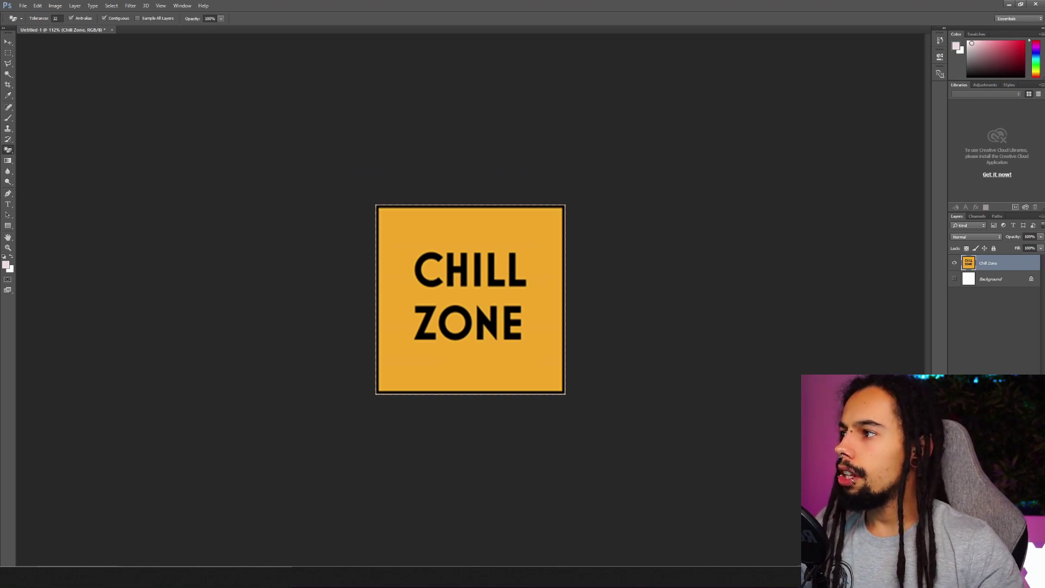
Switch to File Explorer and check the image files in the Streamer Songlist folder
key(alt+Tab)
drag(576, 182, 678, 140)
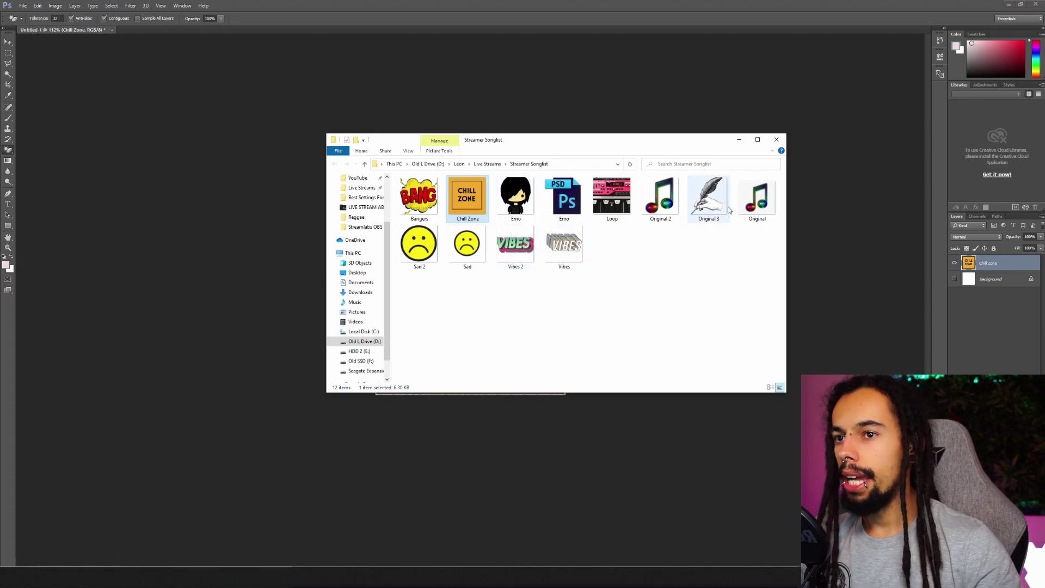
drag(668, 139, 415, 168)
key(super+Down)
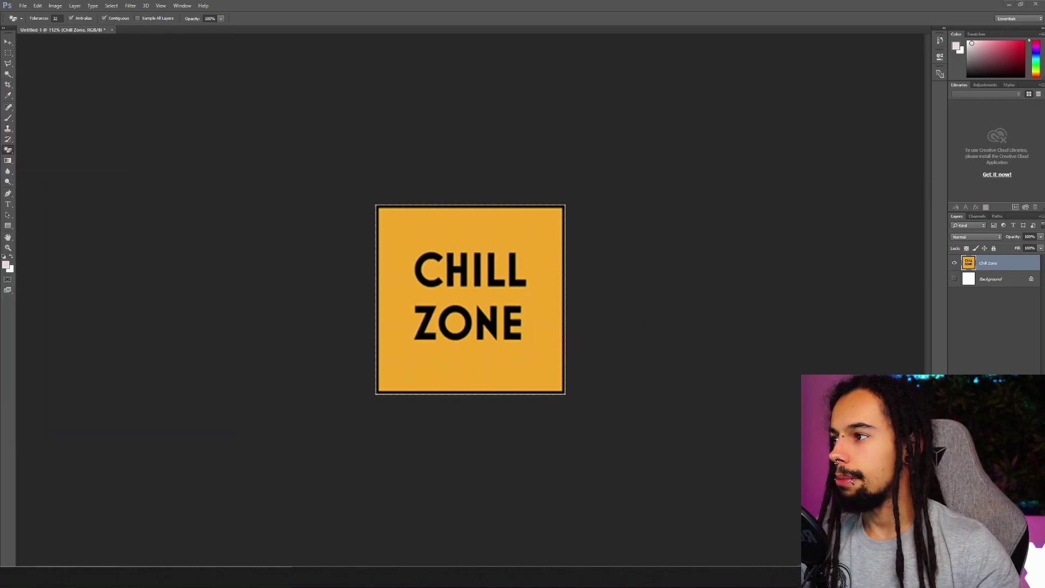
Save the edited picture as a PNG named Chill Zone 2 in the Streamer Songlist folder
click(23, 6)
click(59, 99)
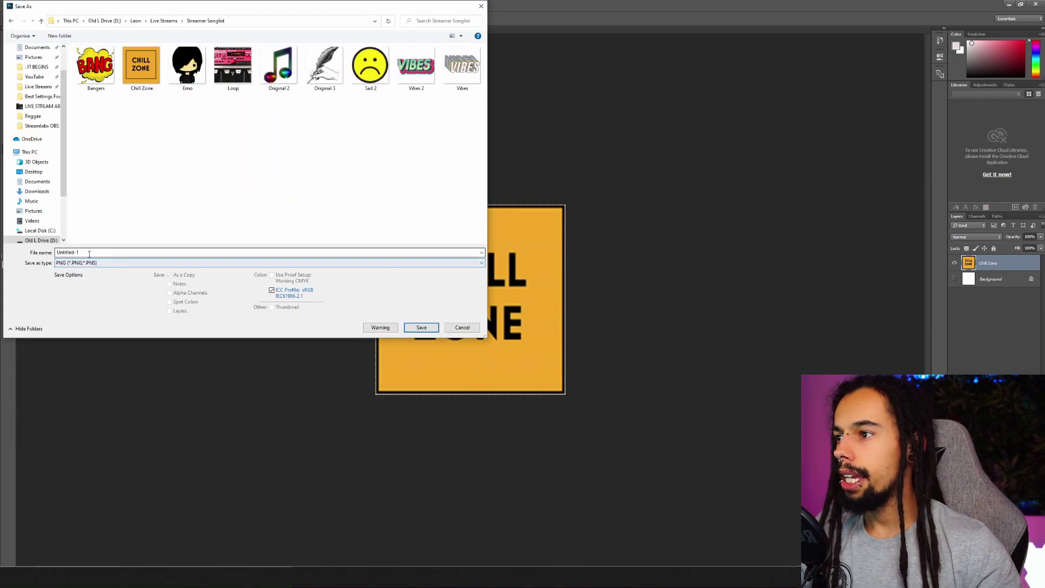
text(Chill Zone 2)
key(Return)
click(550, 196)
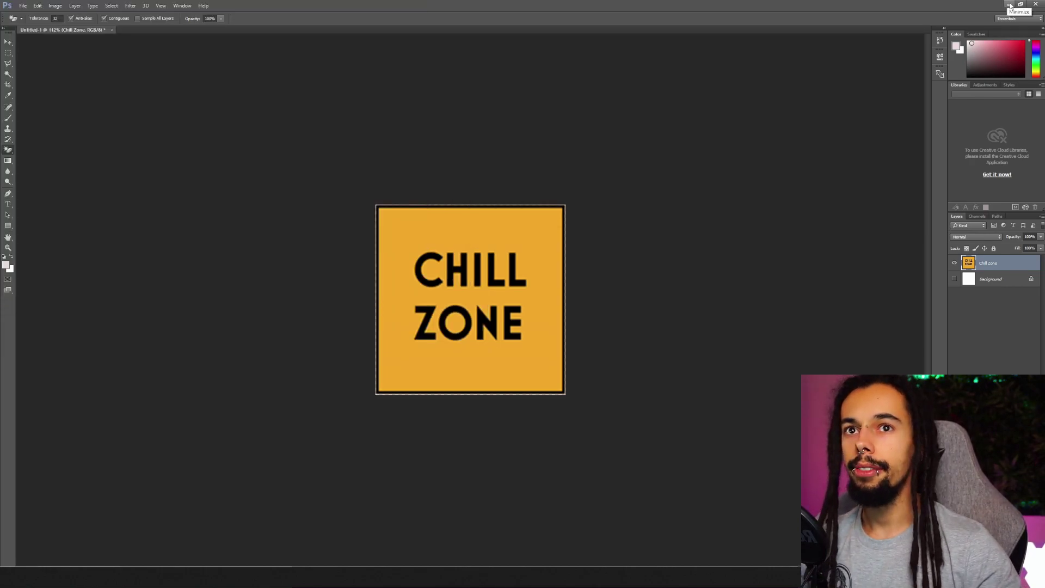
Switch back to StreamerSonglist, give the Chilled attribute the Chill Zone picture as its image, and save it
click(1010, 6)
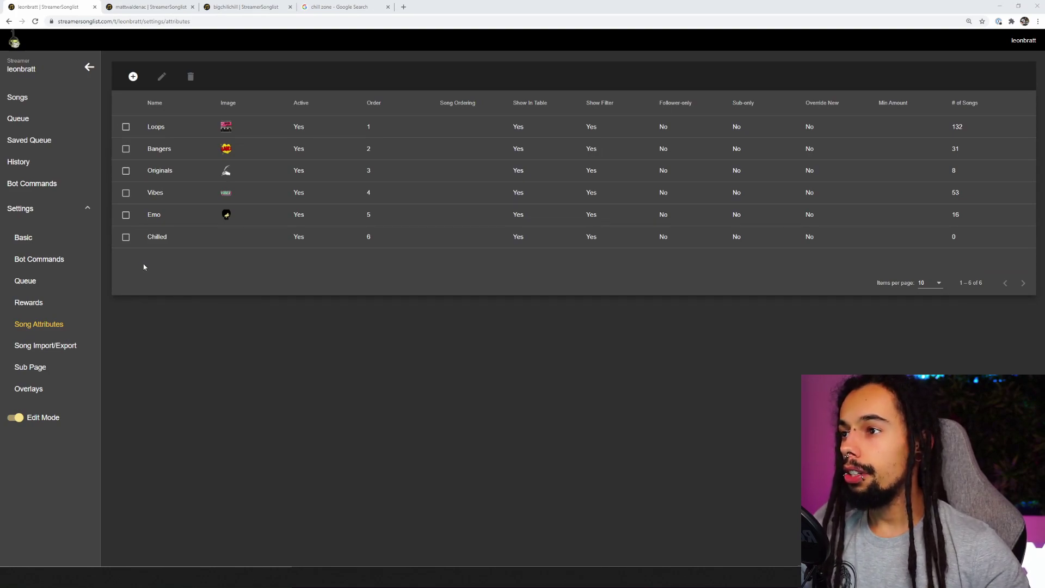
click(126, 237)
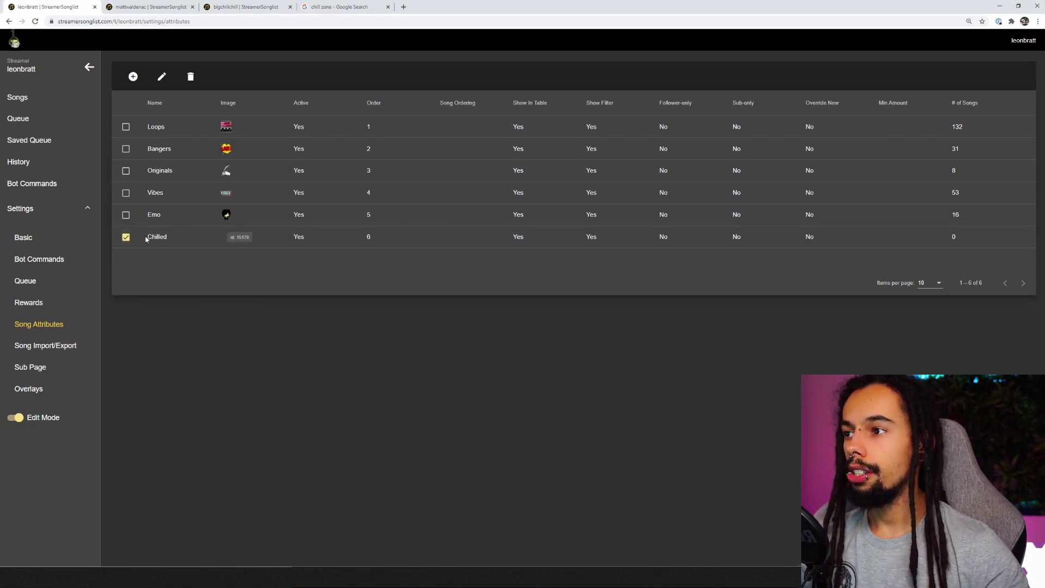
click(162, 76)
click(477, 333)
click(193, 68)
click(421, 282)
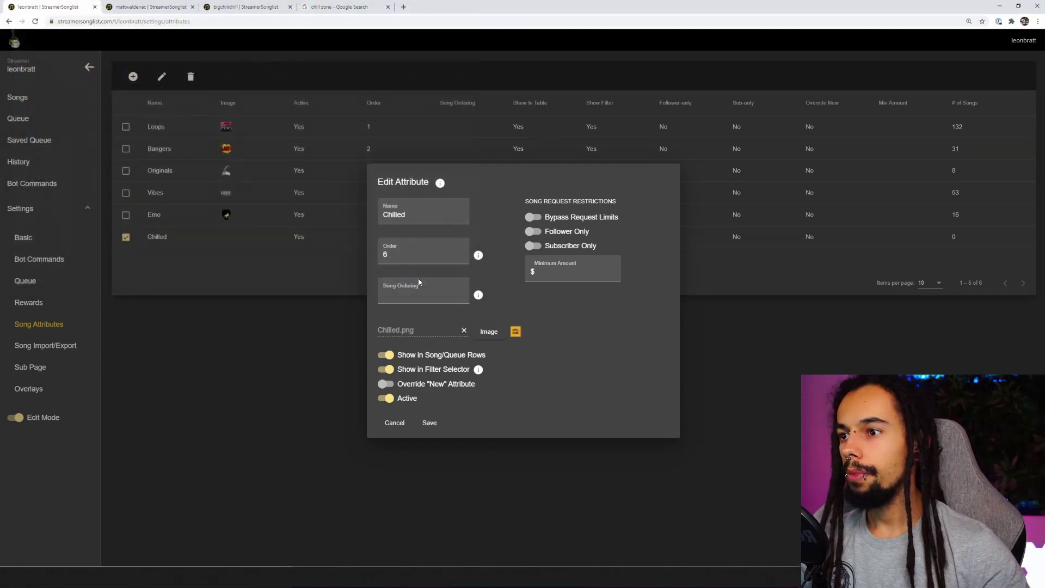
click(429, 423)
Preview the Chilled attribute's image in the attribute list, then examine it in the songlist's filter and song rows
mouse_move(226, 243)
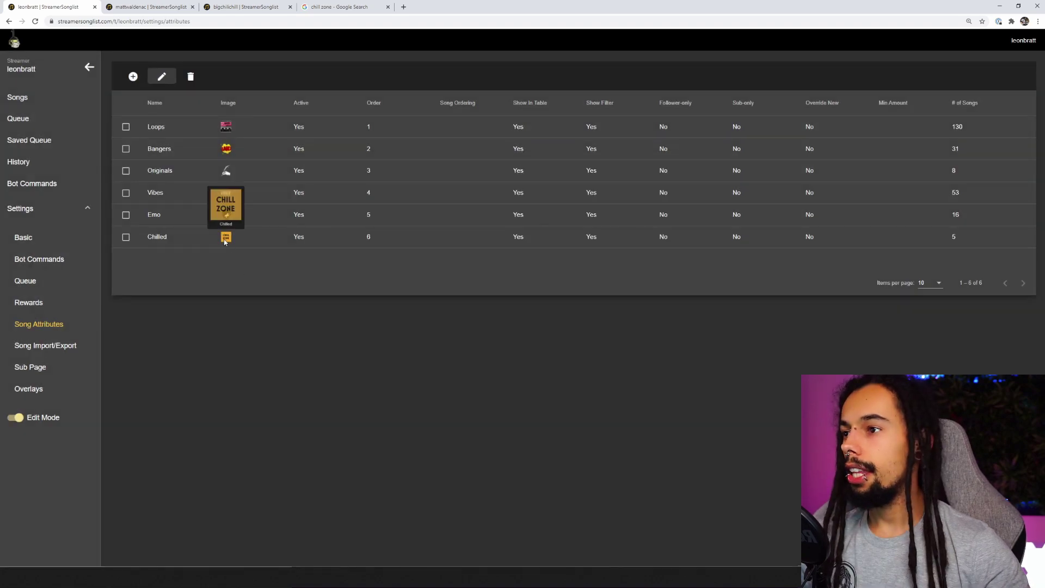
click(25, 100)
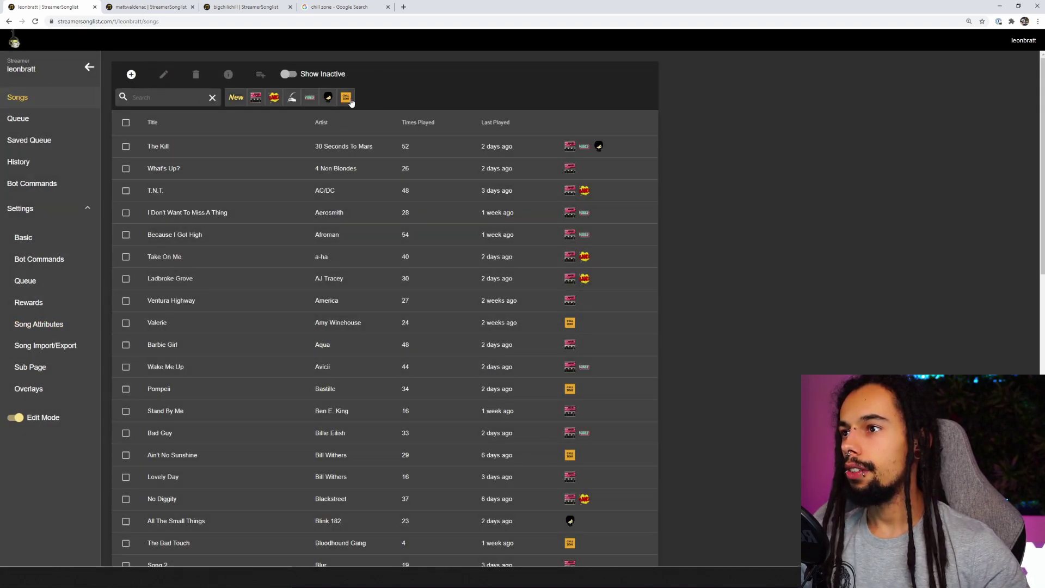
mouse_move(349, 102)
scroll(711, 245, down, 2)
mouse_move(570, 203)
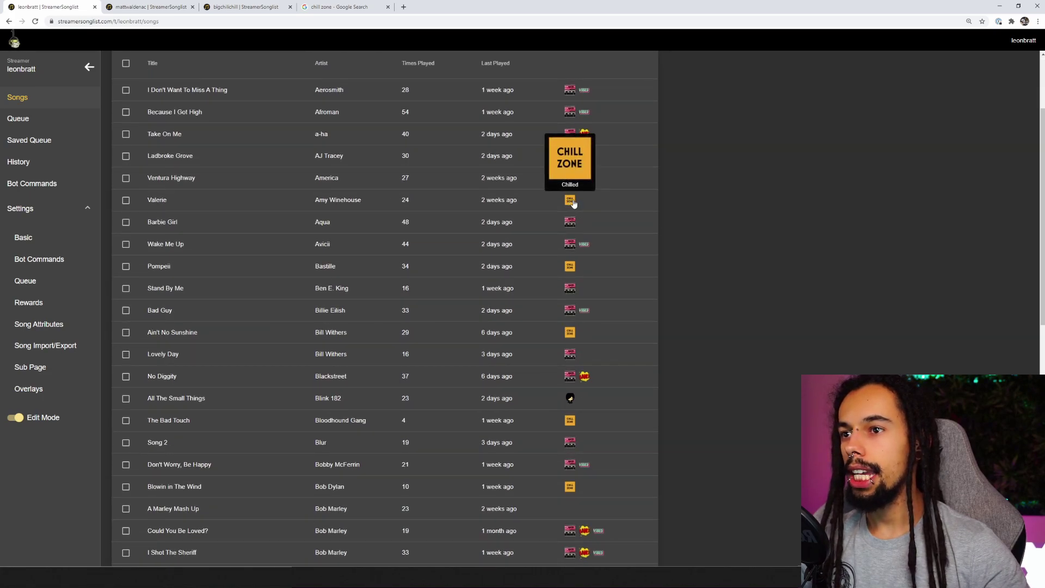
Start a new song entry with the title Song and the artist Artist
scroll(577, 234, up, 3)
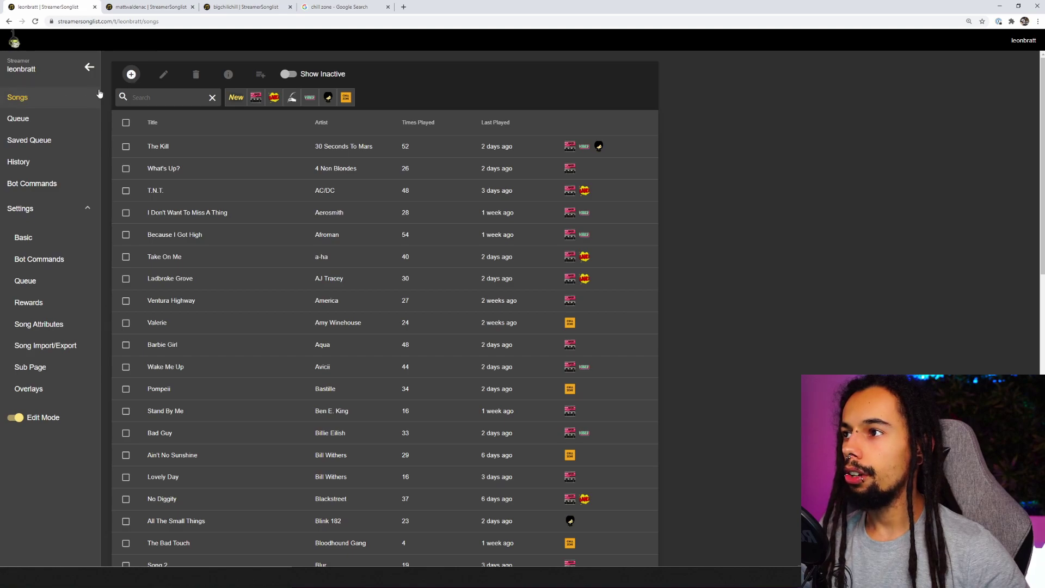
click(132, 75)
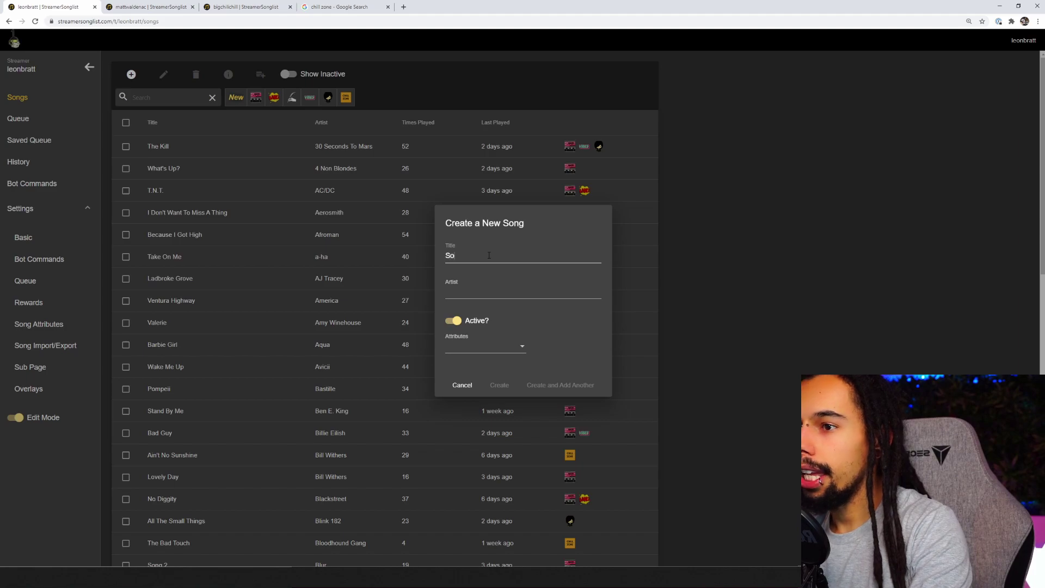
key(Tab)
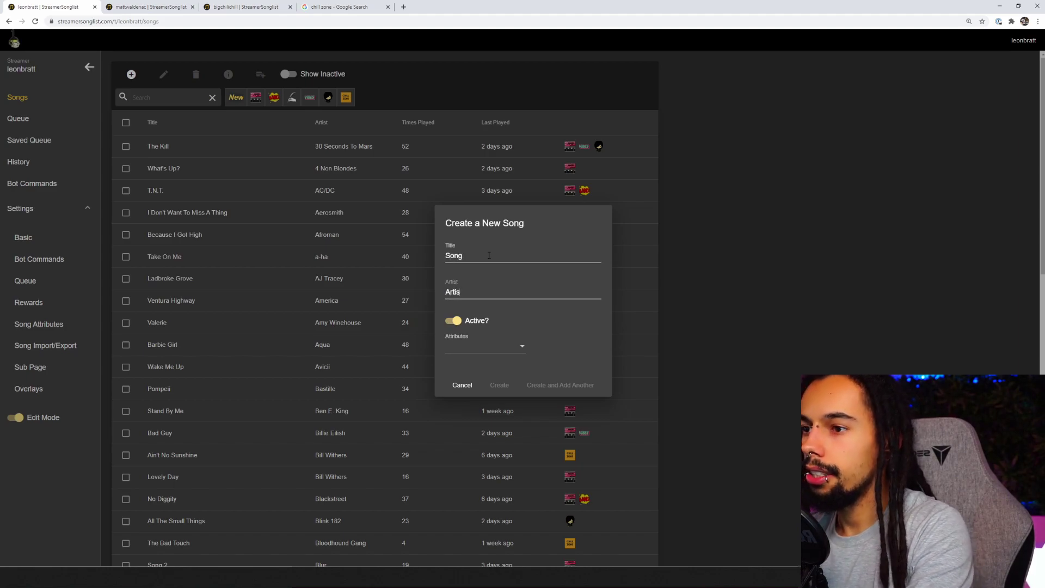
Assign the Chilled, Vibes and Originals attributes to the new song and create it
click(522, 348)
scroll(468, 403, down, 1)
click(467, 439)
click(464, 406)
click(460, 376)
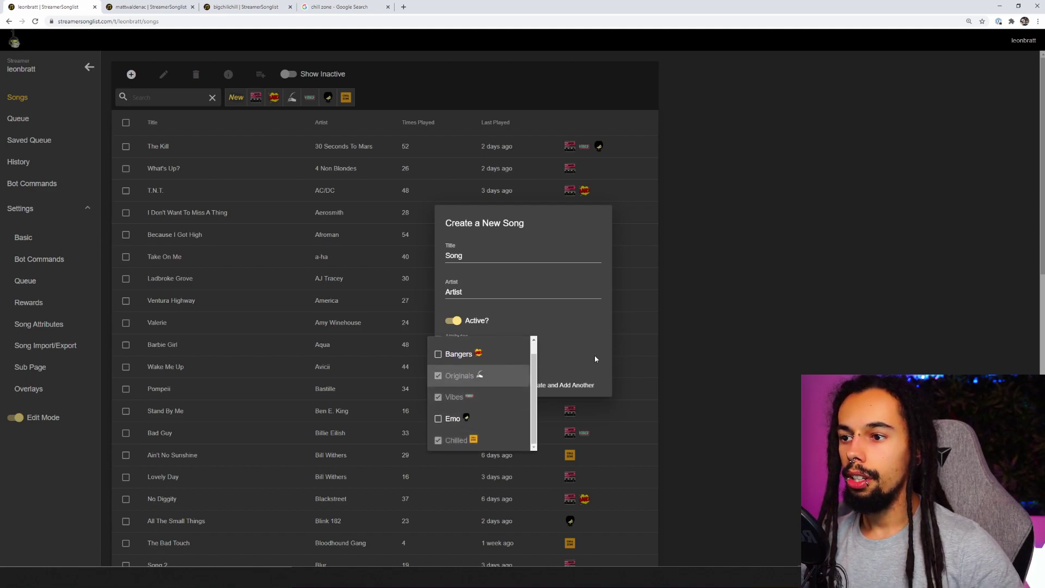
click(577, 362)
click(498, 386)
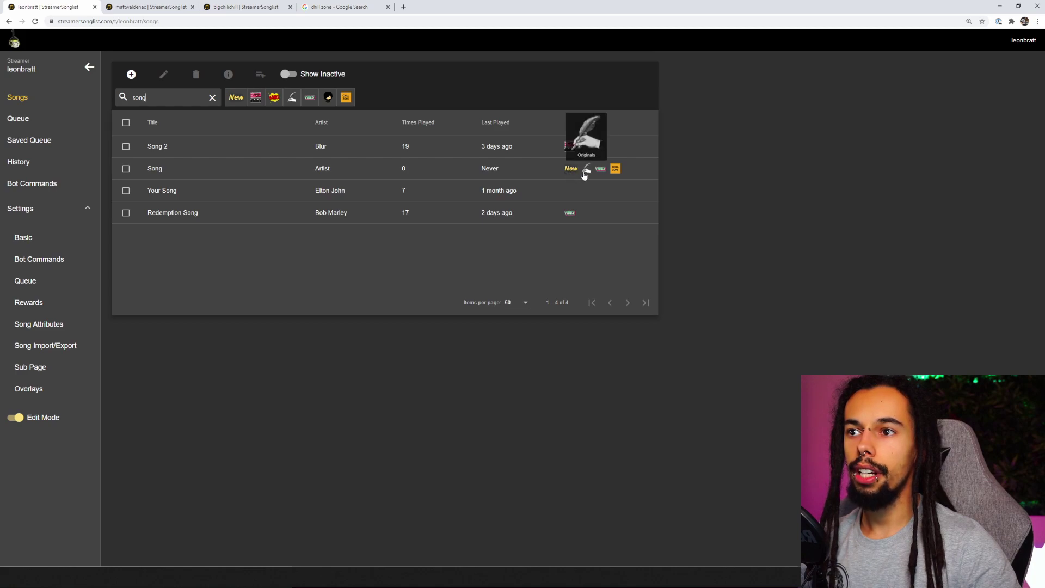
Clear the song search and filter the songlist by the Emo attribute
mouse_move(601, 173)
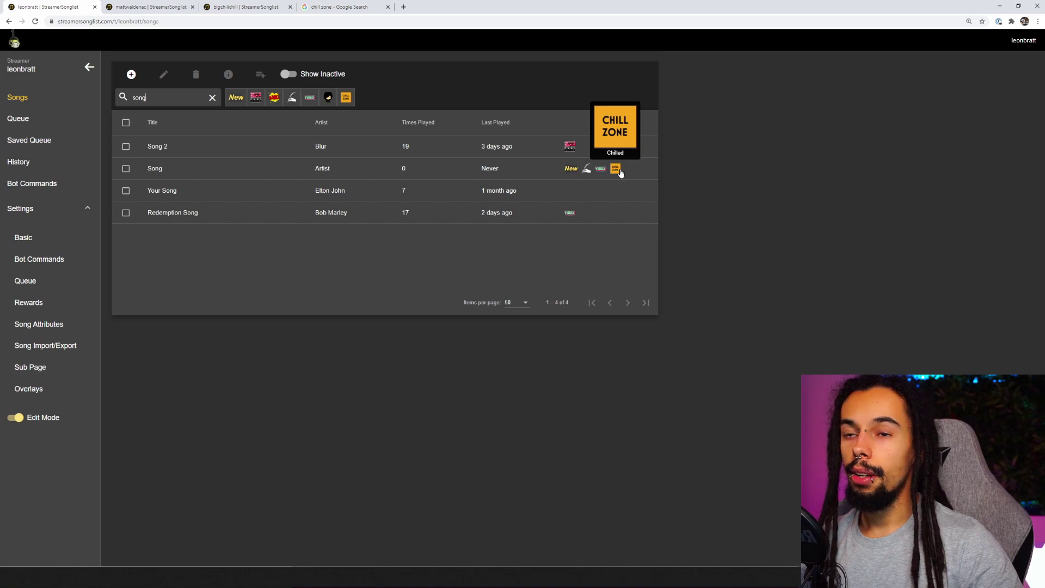
key(BackSpace)
key(BackSpace)
key(BackSpace)
key(BackSpace)
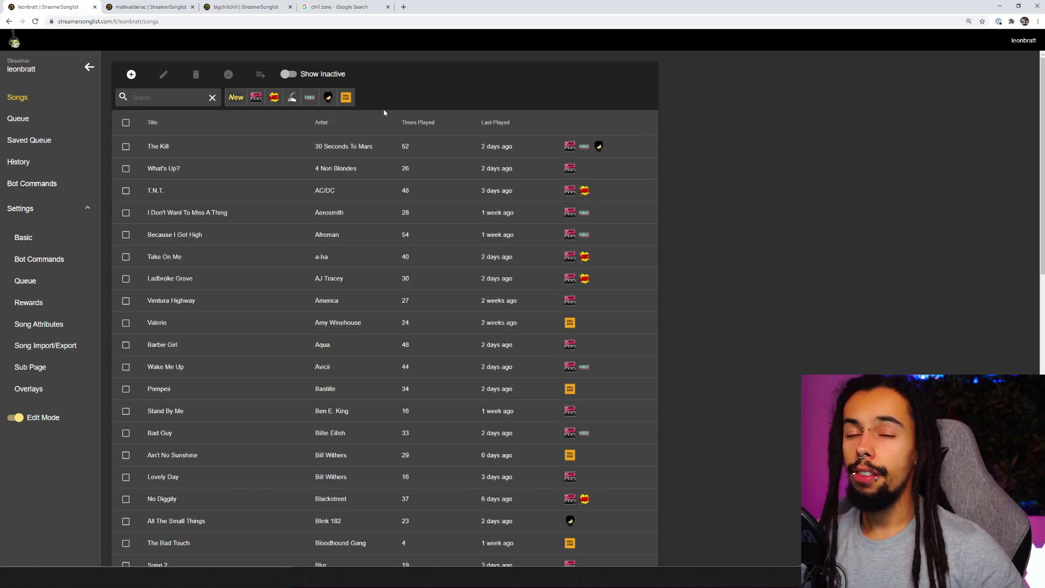
click(330, 100)
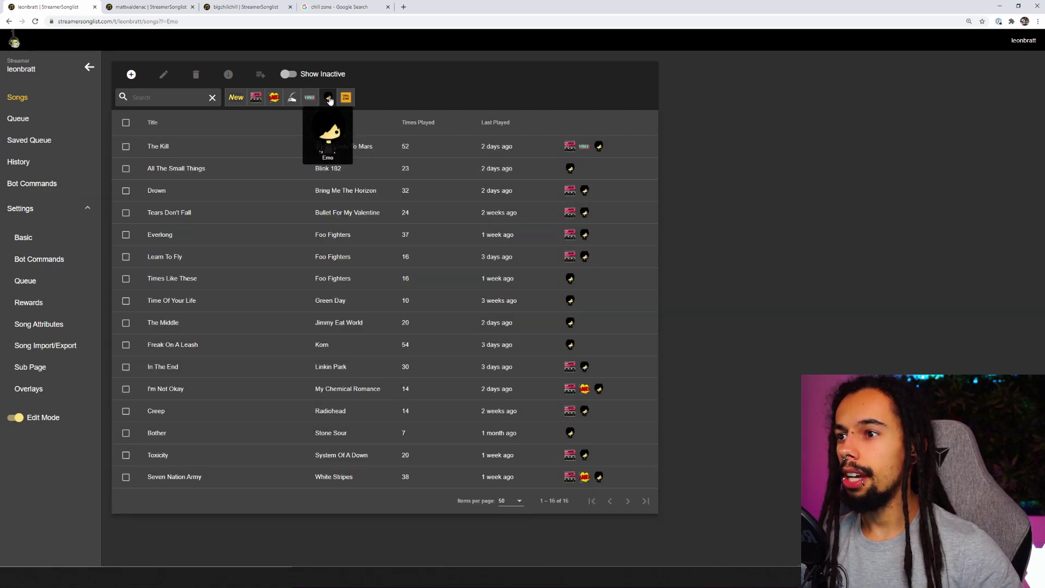